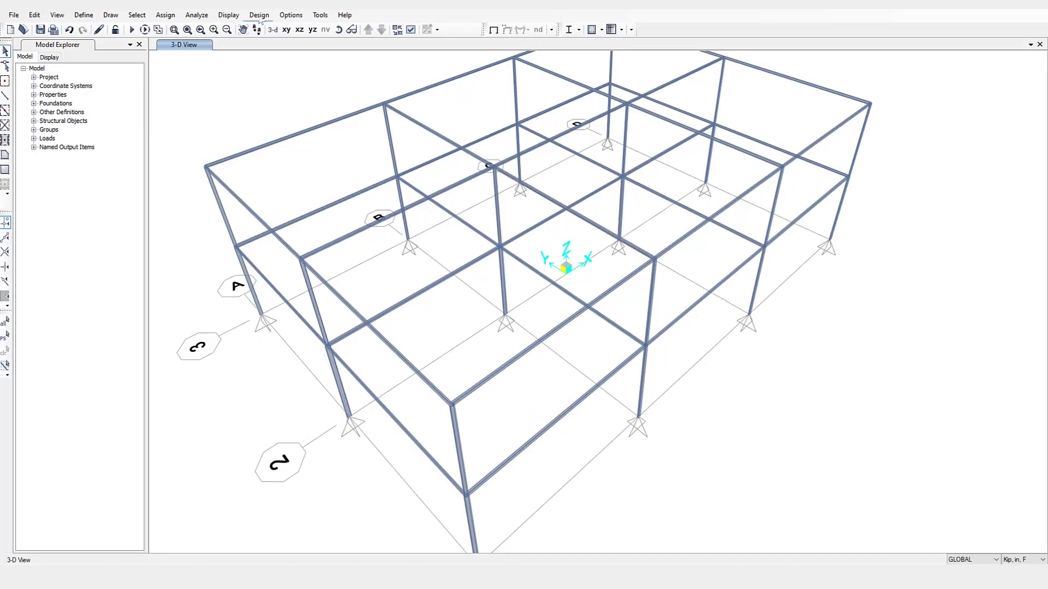
Open the Design menu listing Steel, Concrete and Aluminum Frame Design.
left_click(260, 16)
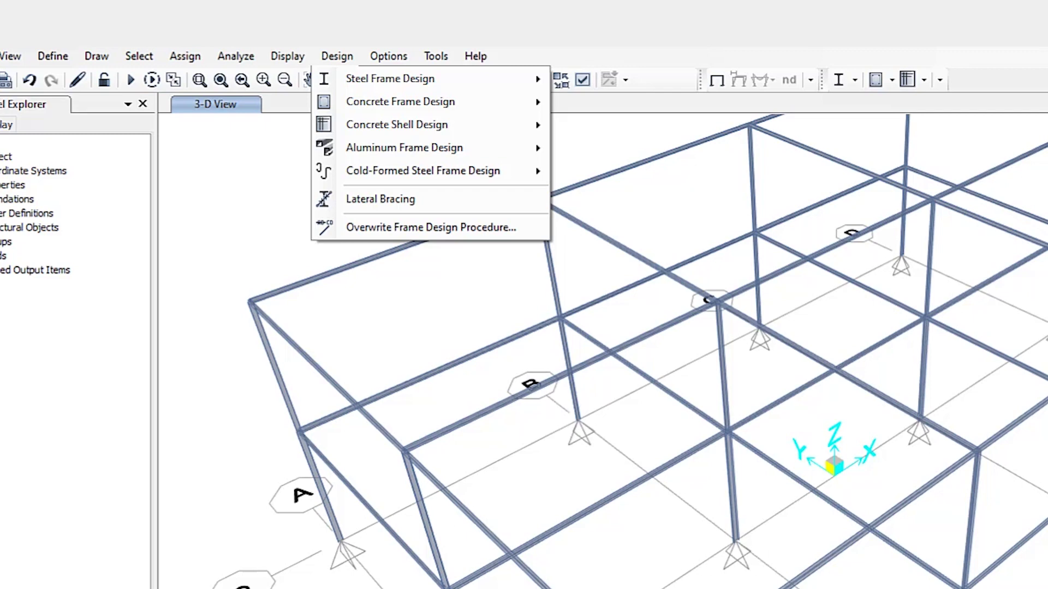
Dismiss the Design menu to show the full 3-D frame again.
key("Escape")
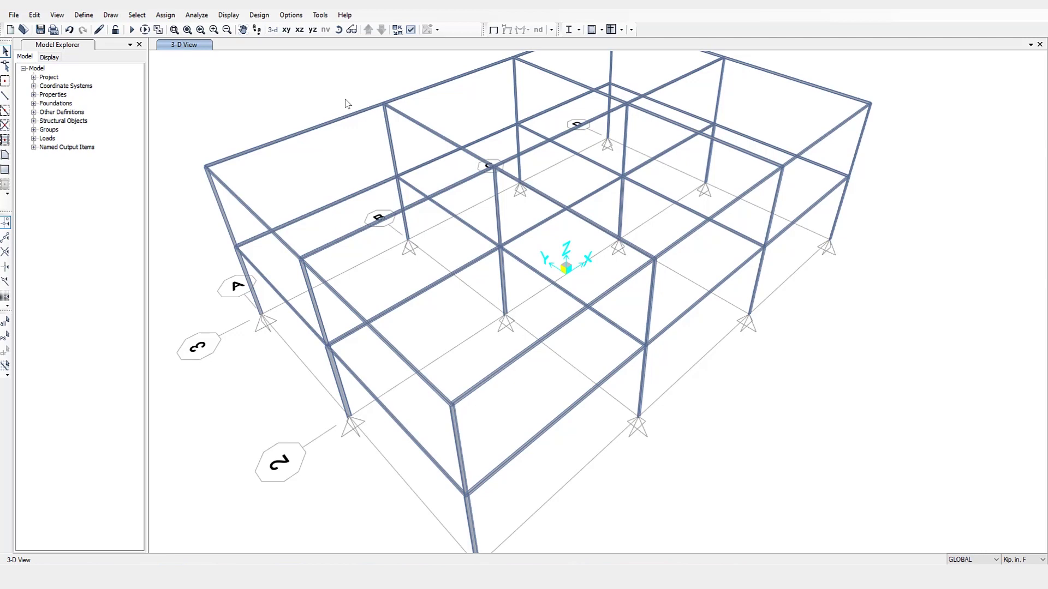
Open the Frame Sections property list from Define > Section Properties.
left_click(83, 14)
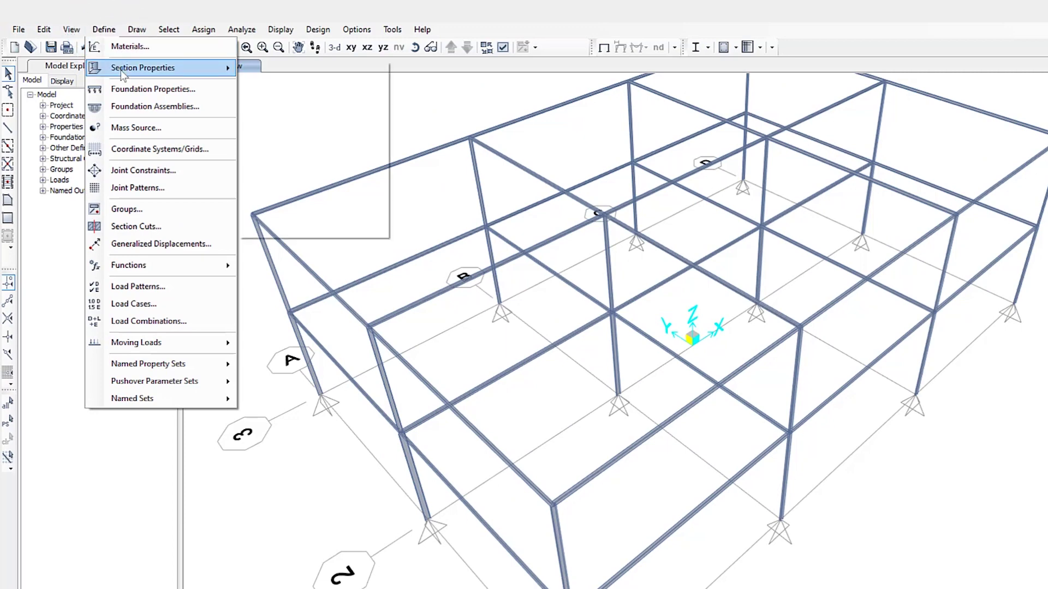
left_click(123, 67)
left_click(288, 70)
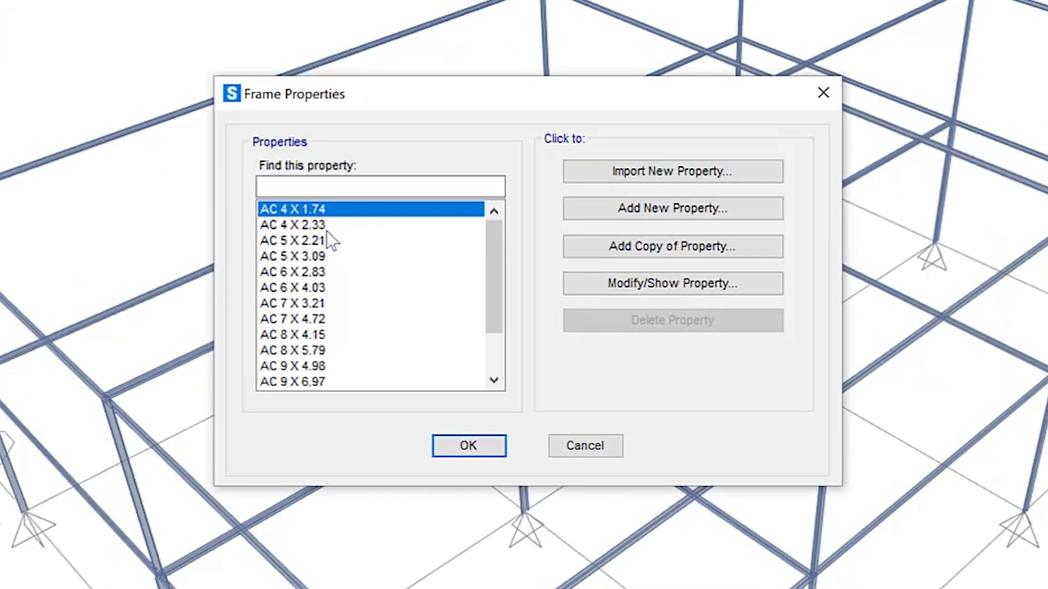
Browse the Aluminum Channel sections for import, then cancel without importing.
left_click(615, 180)
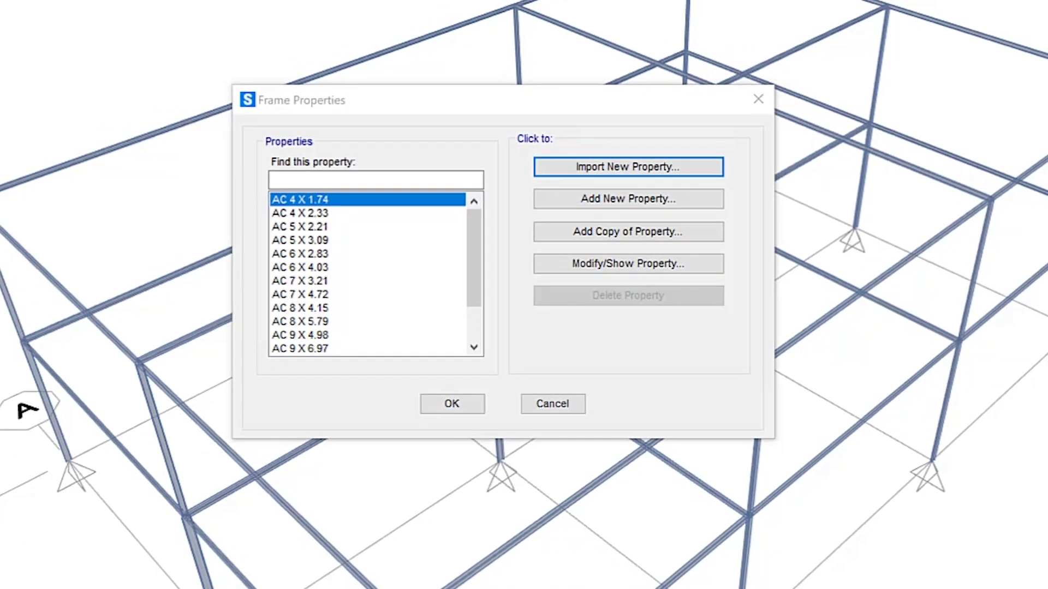
left_click(425, 100)
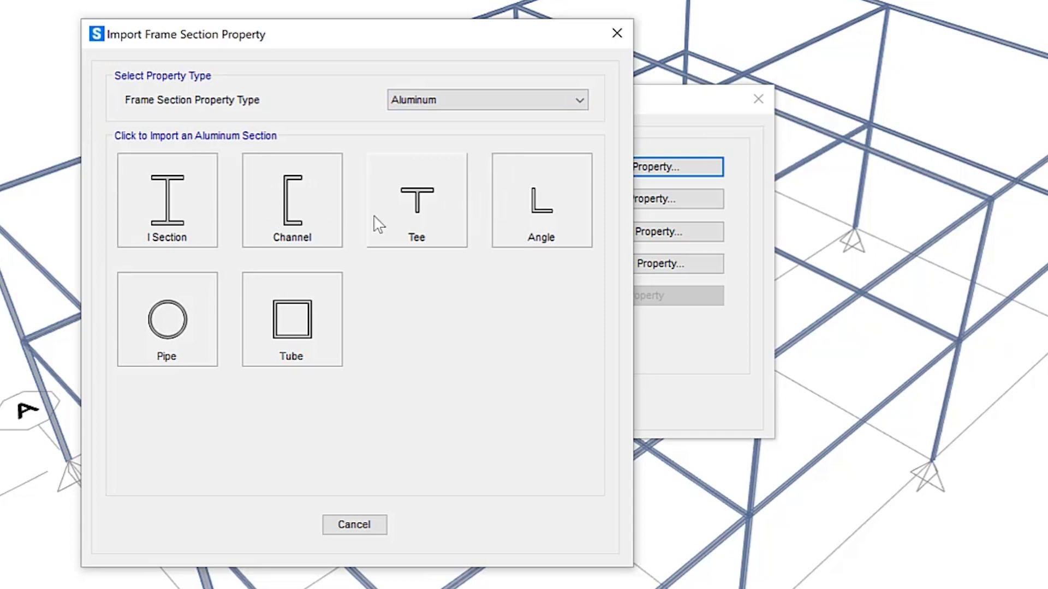
left_click(290, 223)
mouse_move(588, 262)
left_mouse_down()
mouse_move(576, 453)
mouse_move(597, 256)
left_mouse_up()
key("Escape")
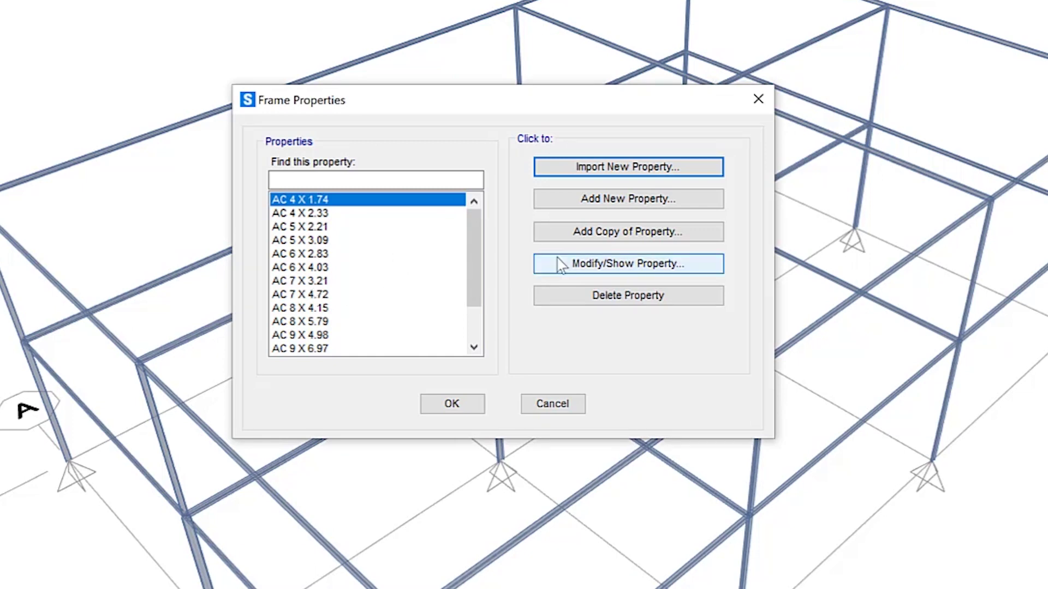
Create aluminum auto-select list AUTO2 with all AC sections, AC 4 X 1.74 through AC 10 X 8.36.
left_click(593, 202)
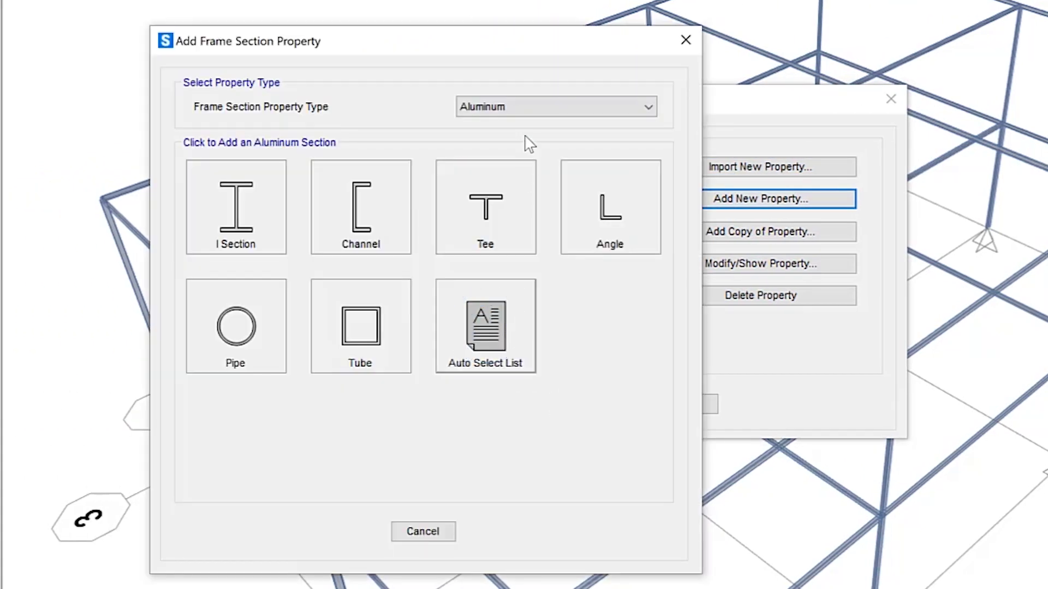
left_click(480, 106)
left_click(486, 327)
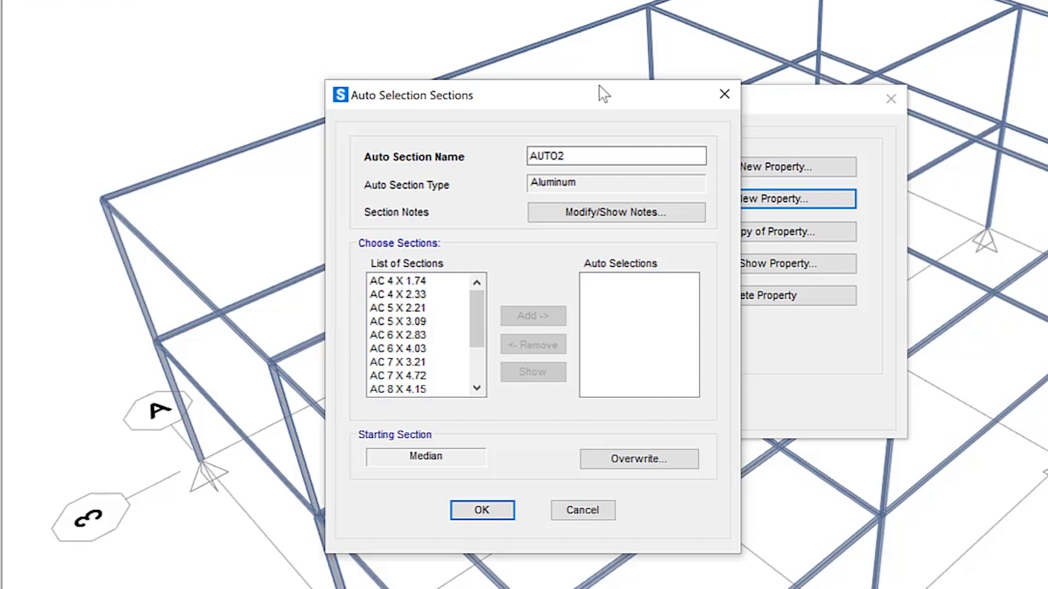
left_click(404, 284)
left_click_drag(404, 290, 404, 436)
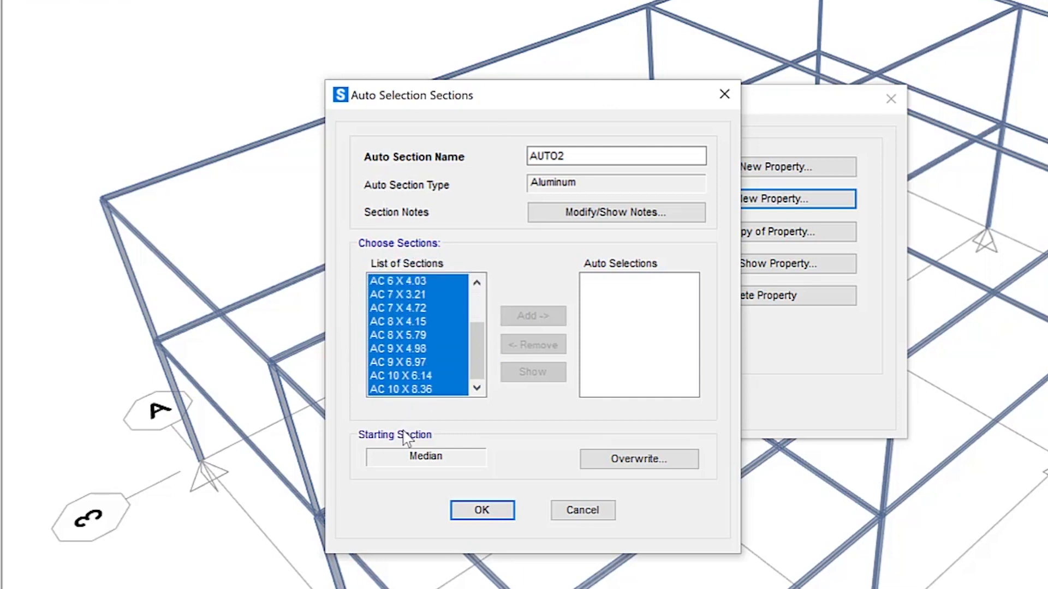
left_click(532, 316)
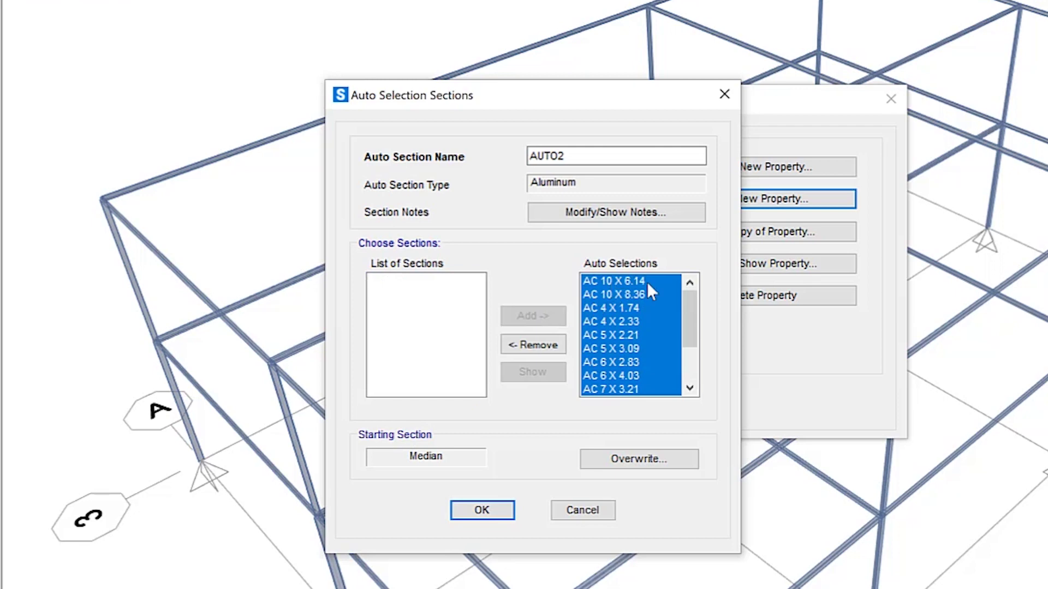
left_click(549, 154)
Save AUTO2, close the section list, and window-select the entire model.
left_click(482, 509)
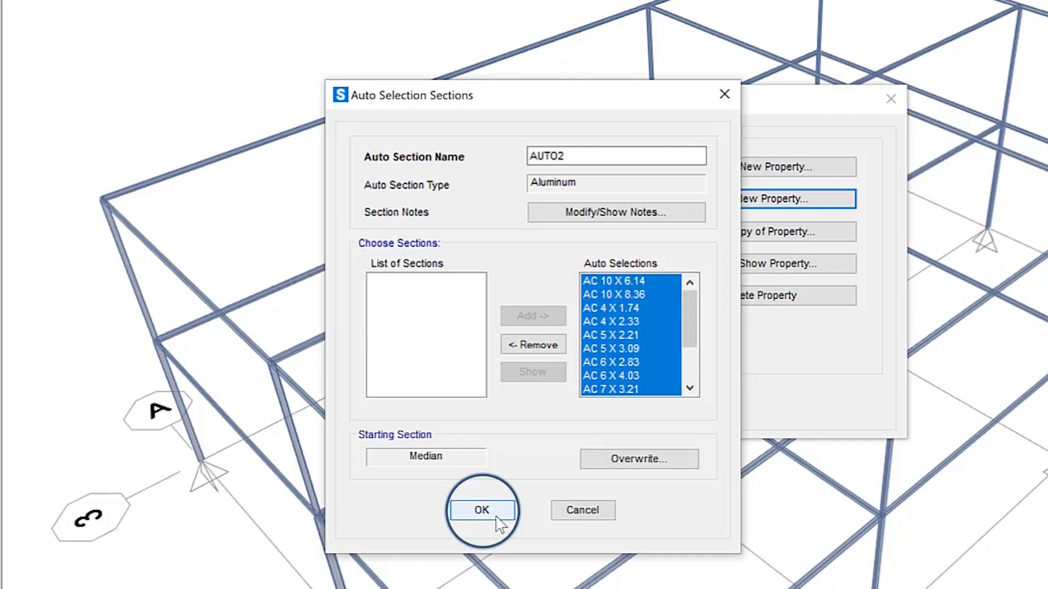
left_click(584, 404)
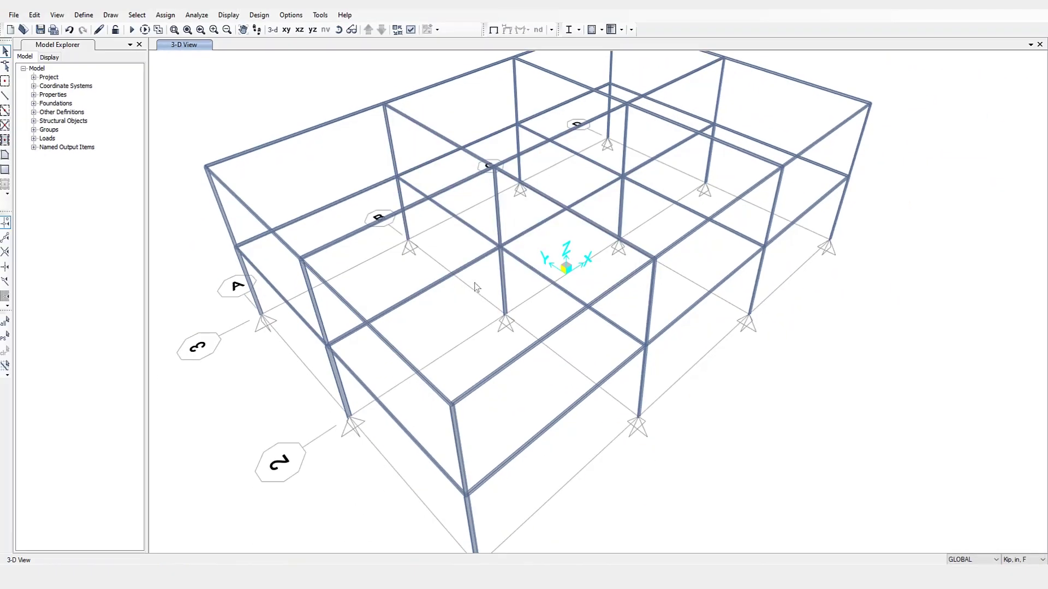
scroll(479, 286, "down", 3)
scroll(479, 286, "up", 2)
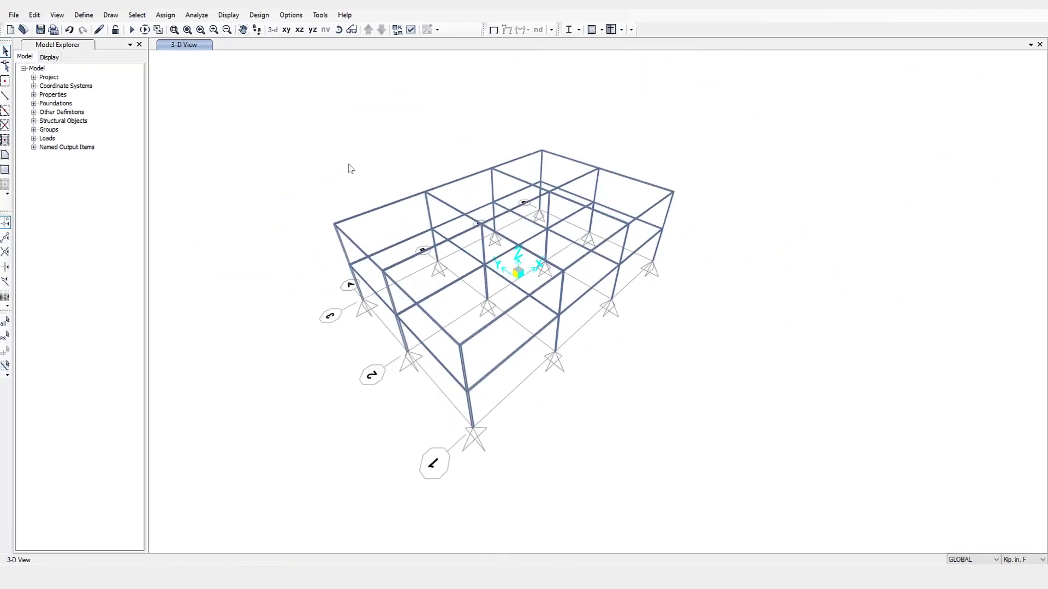
left_click_drag(282, 96, 786, 485)
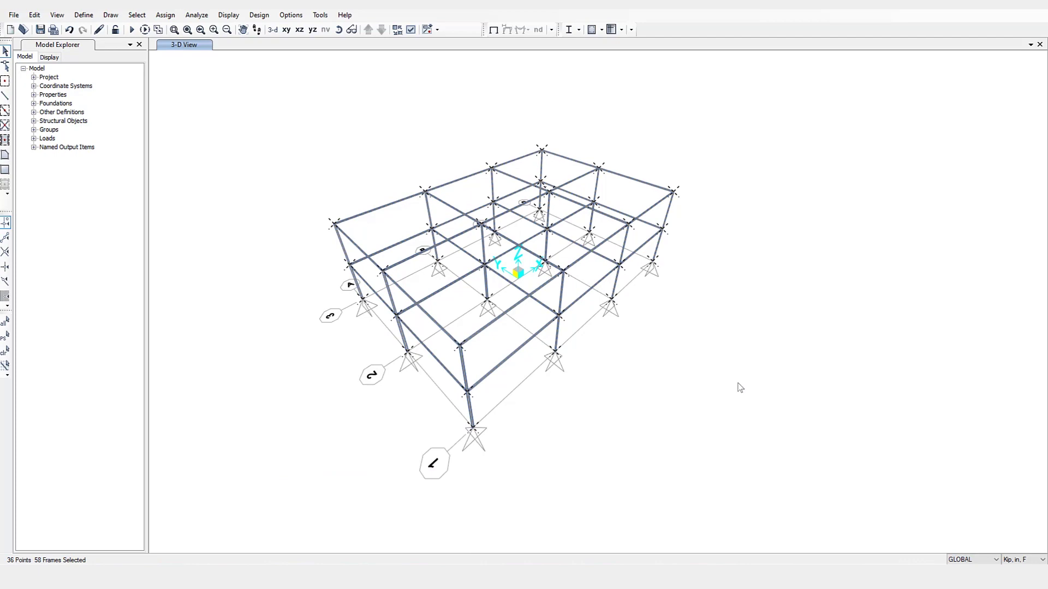
Assign the AUTO2 frame section to all selected frame members.
left_click(166, 15)
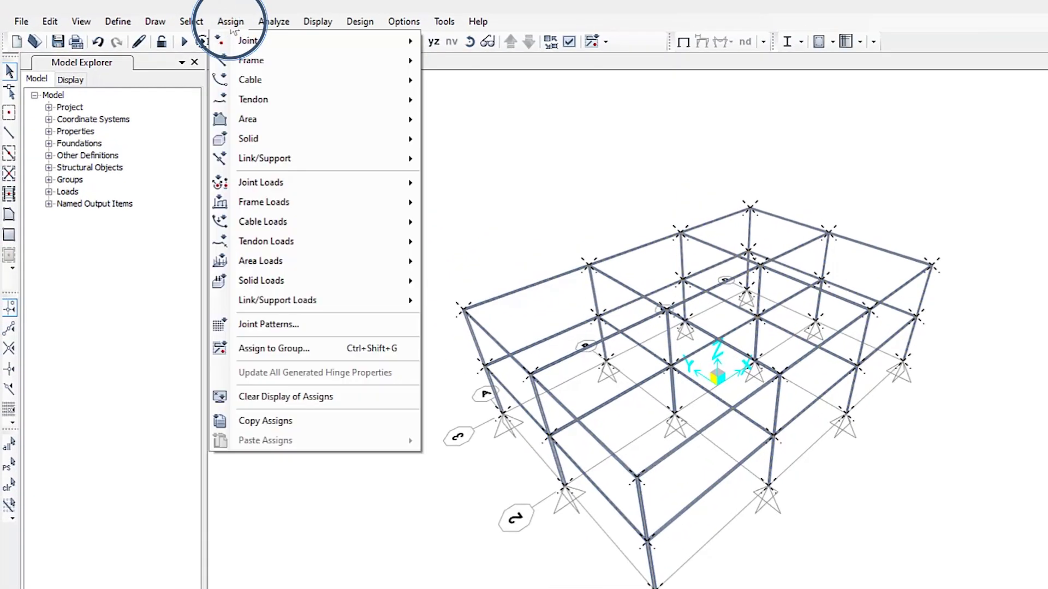
left_click(251, 61)
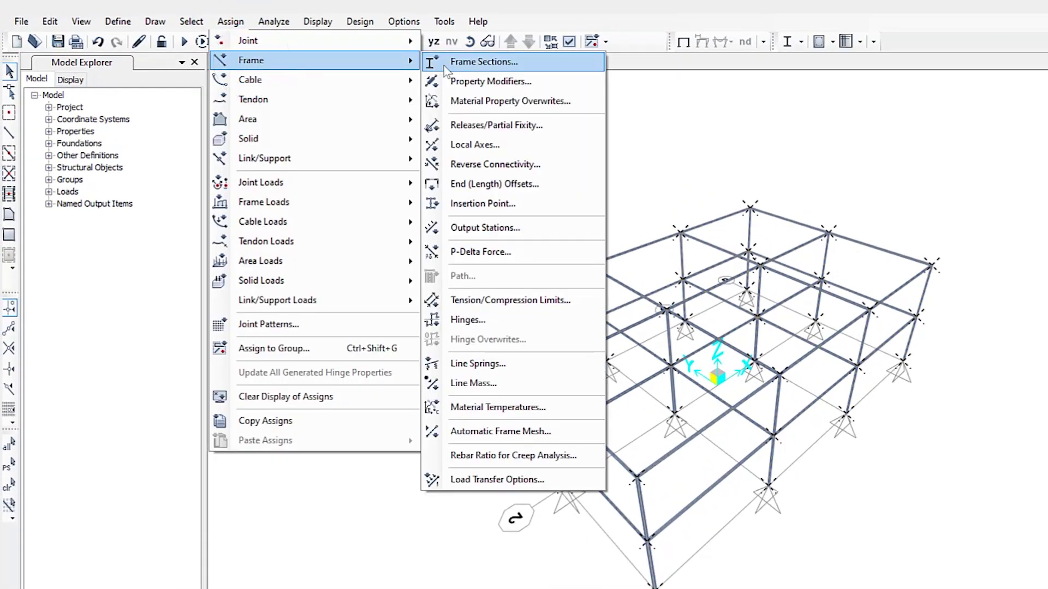
left_click(444, 66)
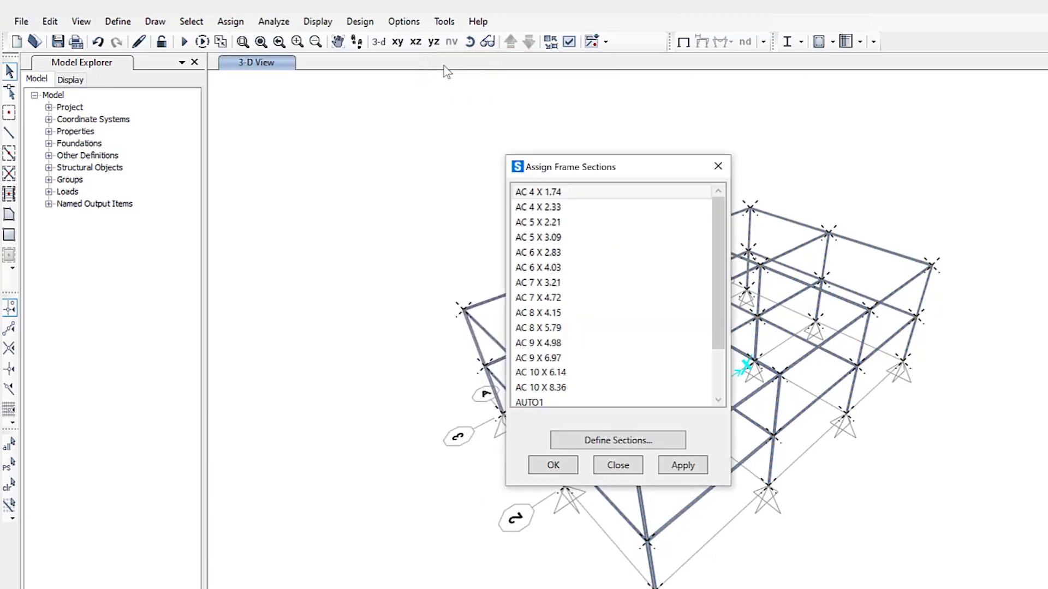
scroll(568, 338, "down", 2)
left_click(568, 359)
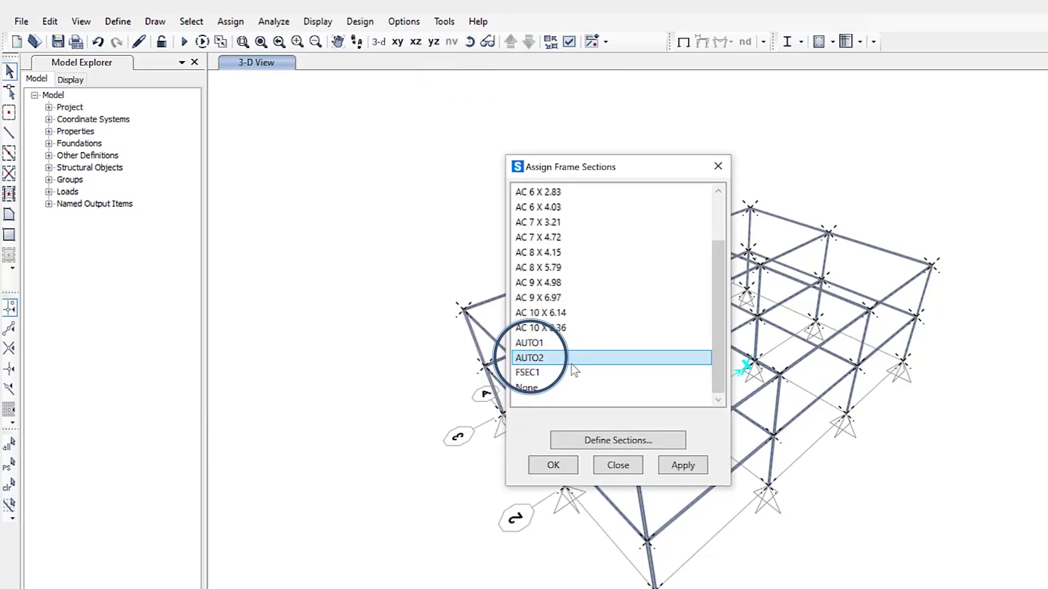
left_click(682, 466)
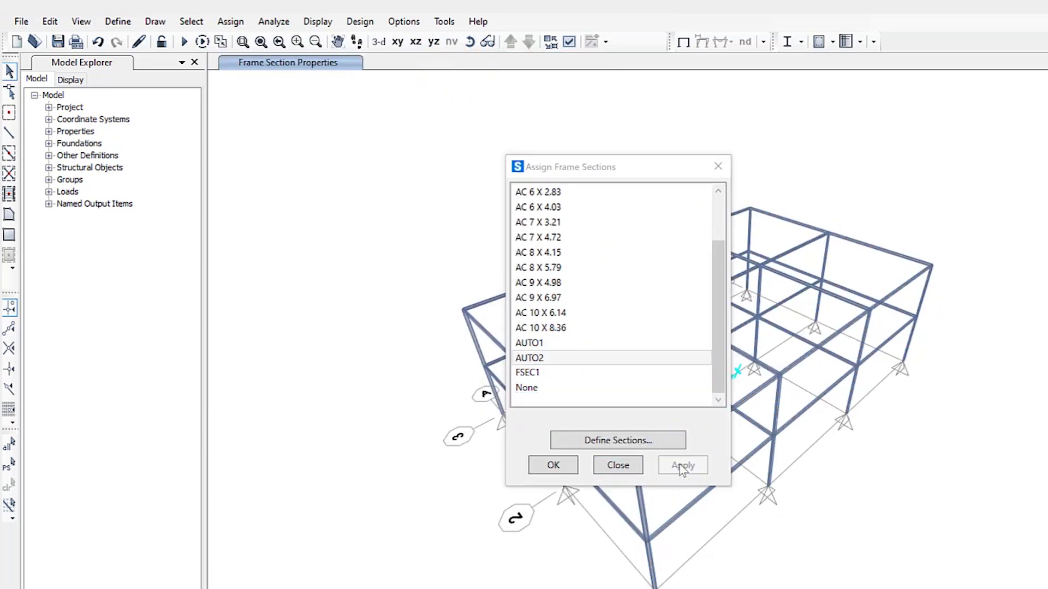
left_click(618, 465)
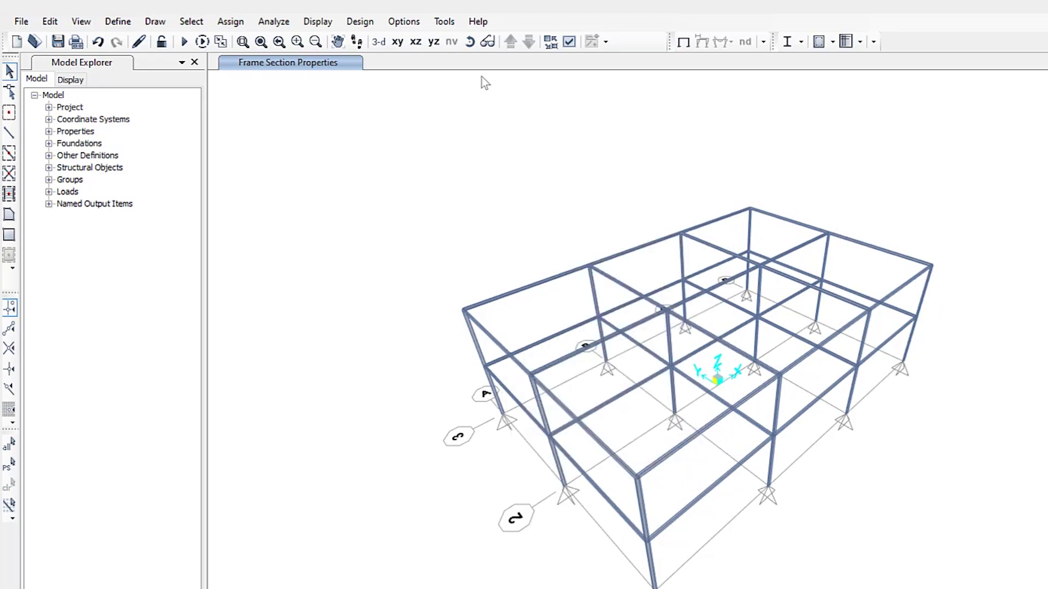
Set the display View Type to Standard so frames show as lines labelled AC 6 X 4.03 (AUTO2).
left_click(569, 42)
left_click(549, 130)
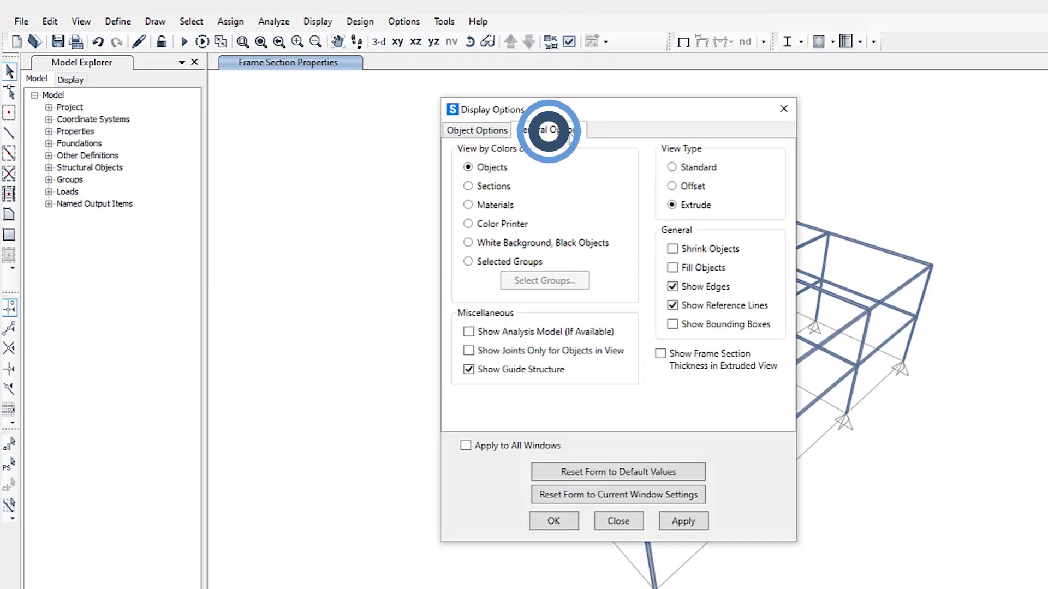
left_click(682, 167)
left_click(682, 520)
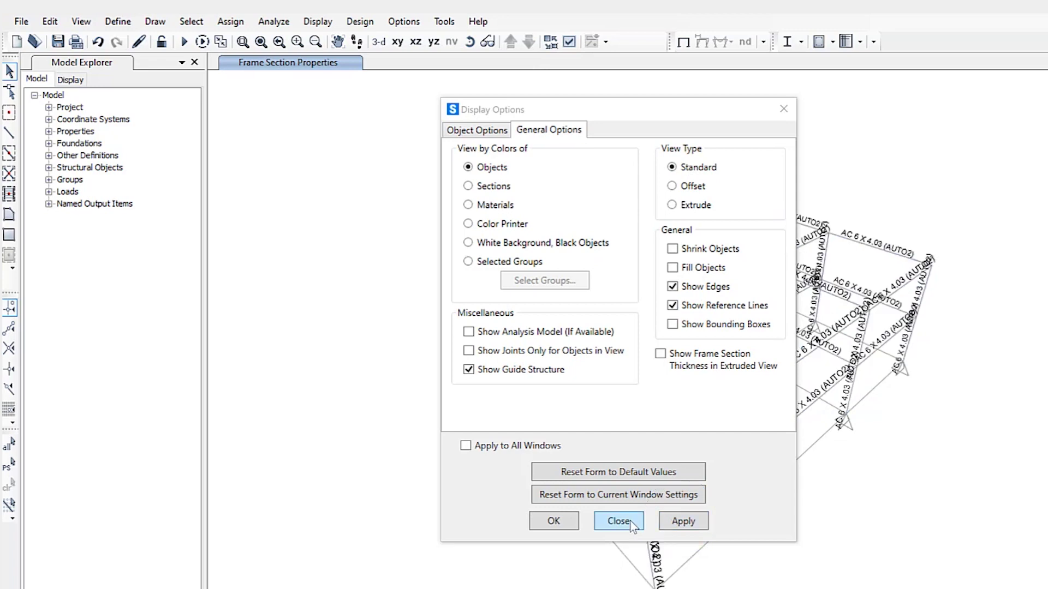
left_click(562, 522)
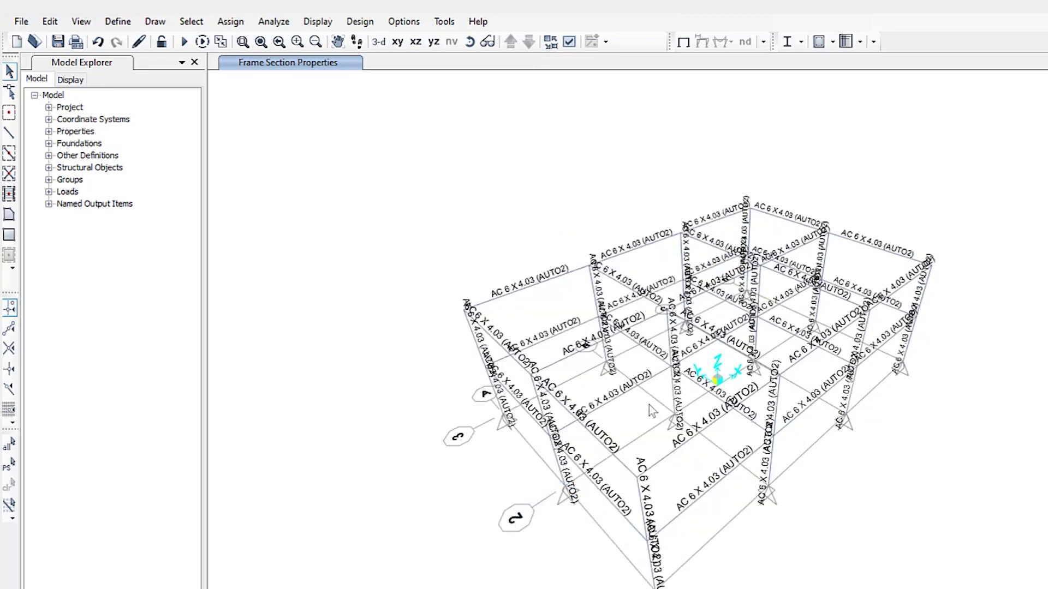
scroll(650, 401, "up", 3)
scroll(650, 398, "down", 1)
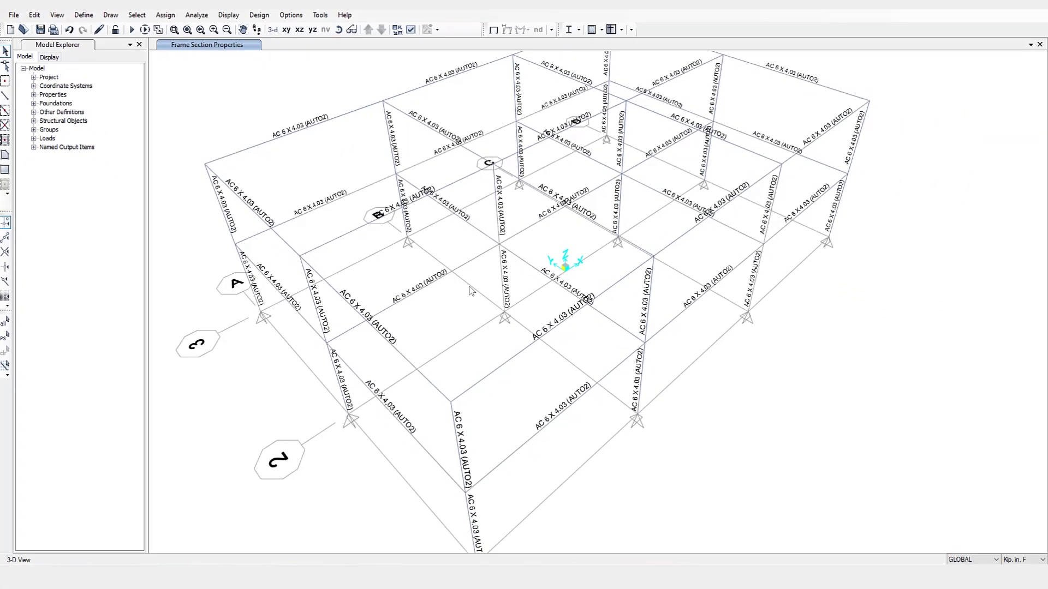
Review the load patterns definition and close it without changes.
left_click(82, 14)
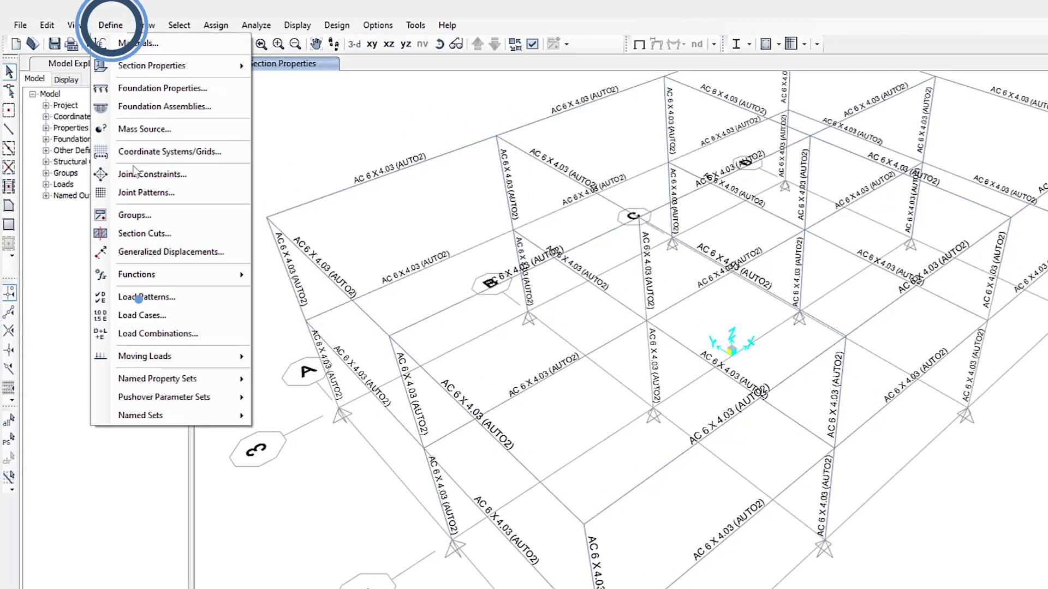
left_click(117, 226)
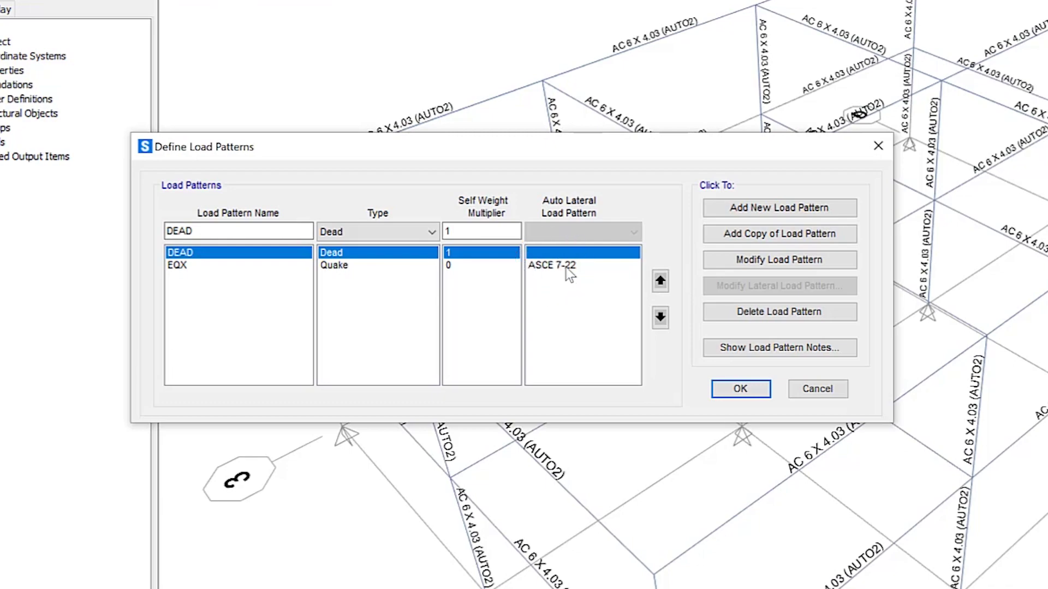
left_click(818, 389)
Confirm the load combinations list holding aluminum design combos DALM1 to DALM6.
left_click(84, 14)
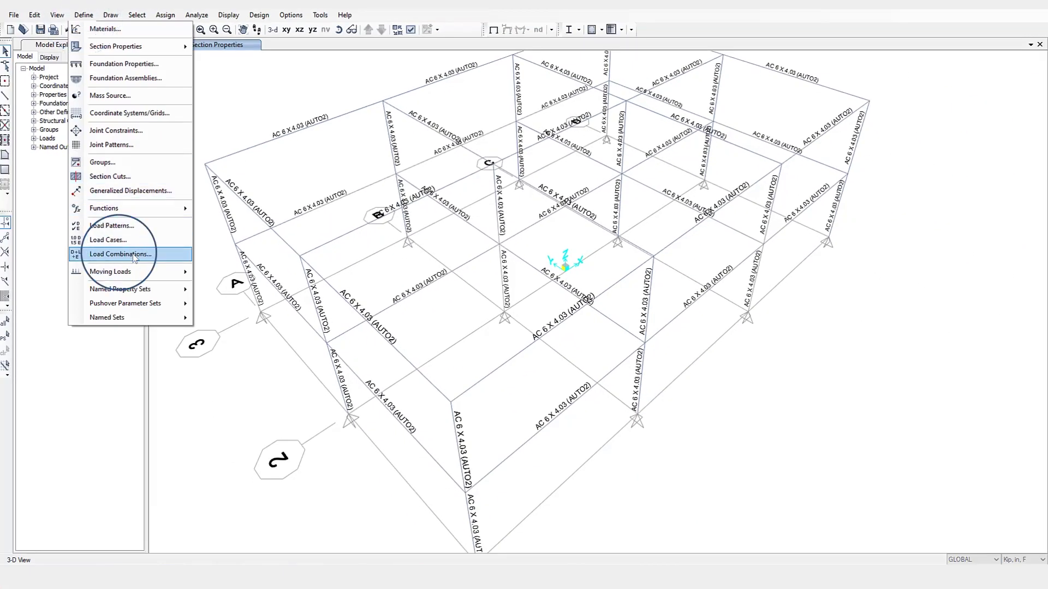
left_click(118, 254)
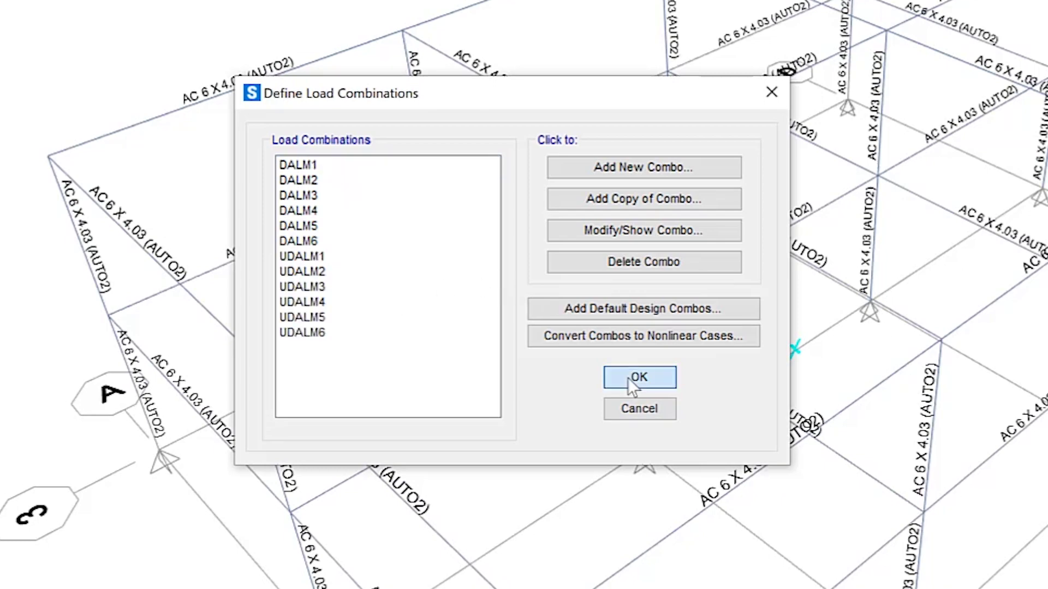
left_click(639, 377)
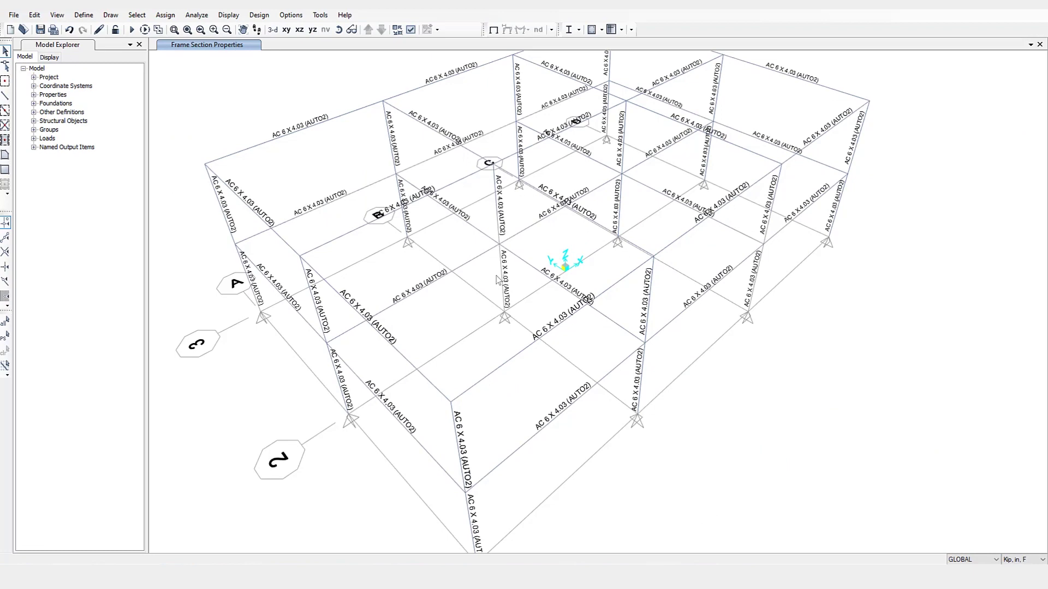
Open the aluminum frame design preferences and keep AA 2020 as the design code.
left_click(259, 15)
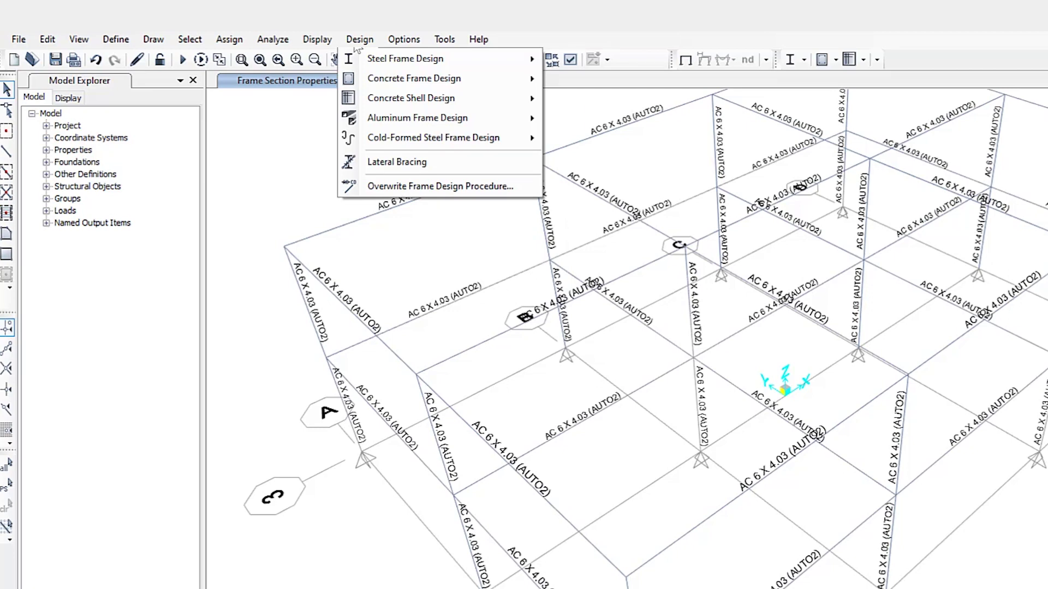
left_click(372, 117)
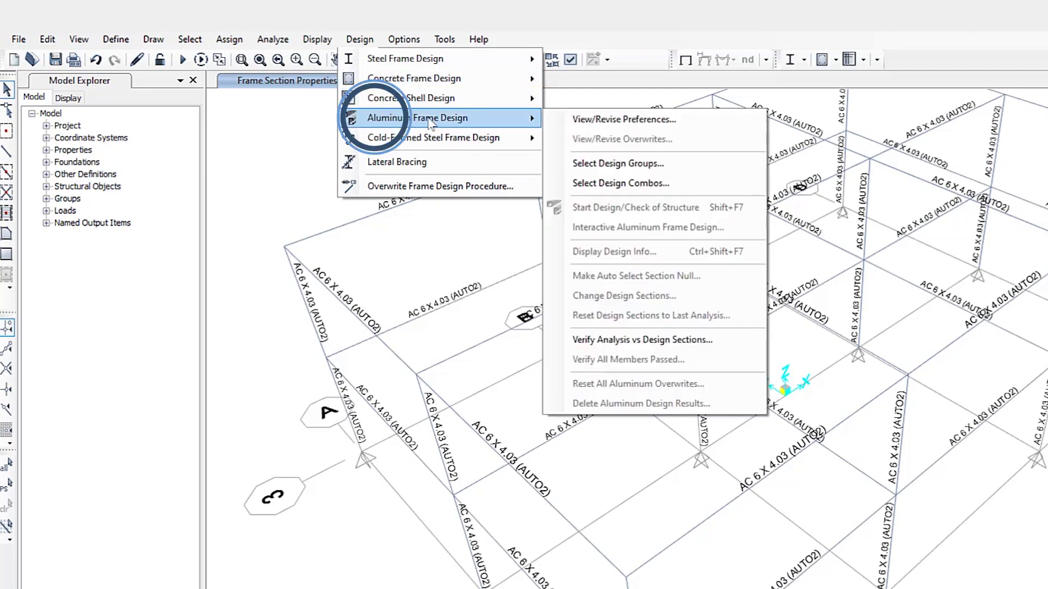
left_click(626, 119)
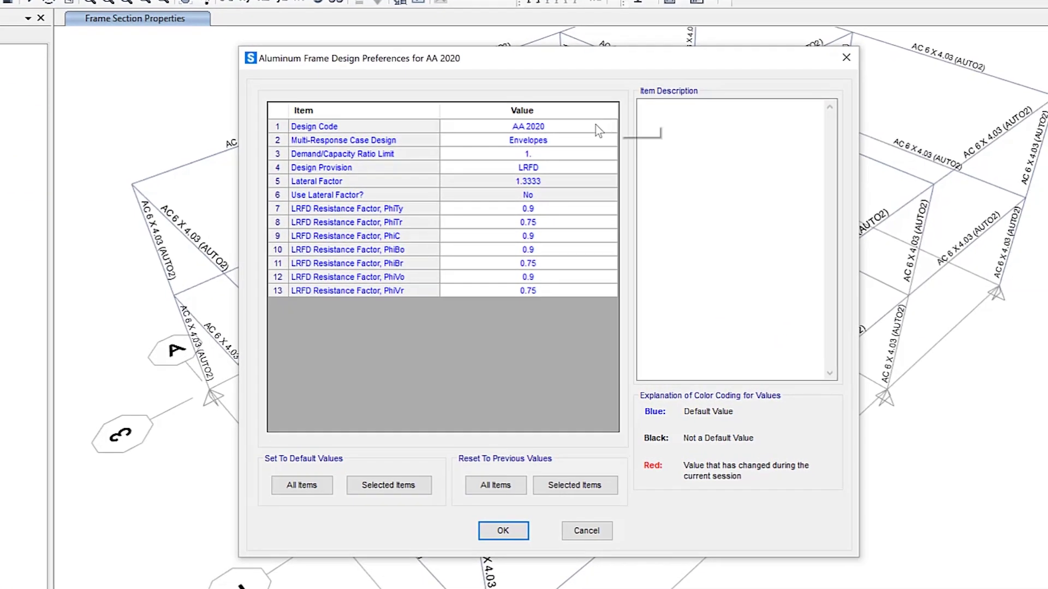
left_click(748, 187)
left_click(749, 187)
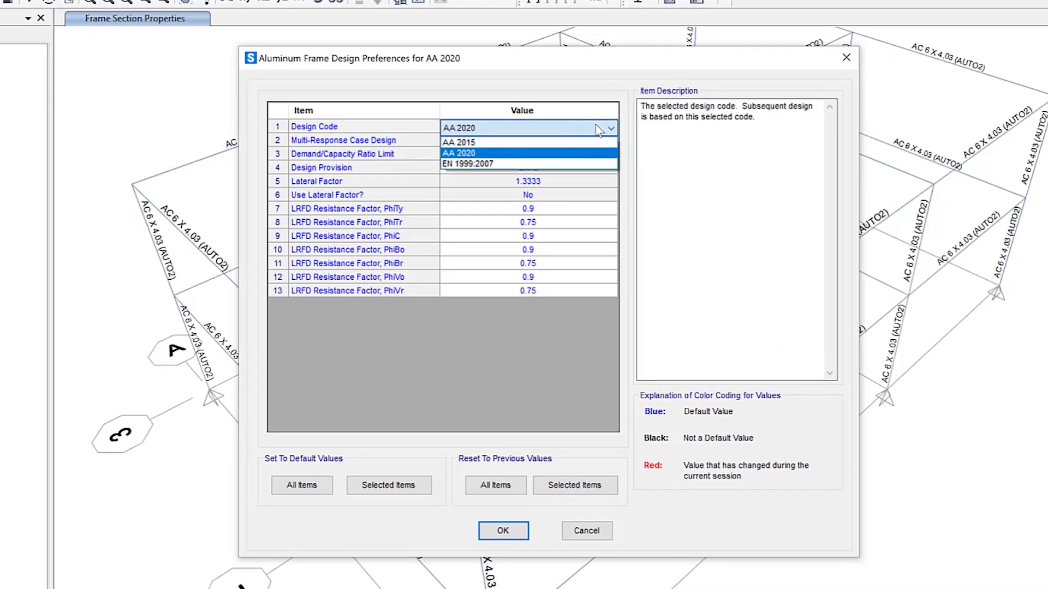
left_click(520, 153)
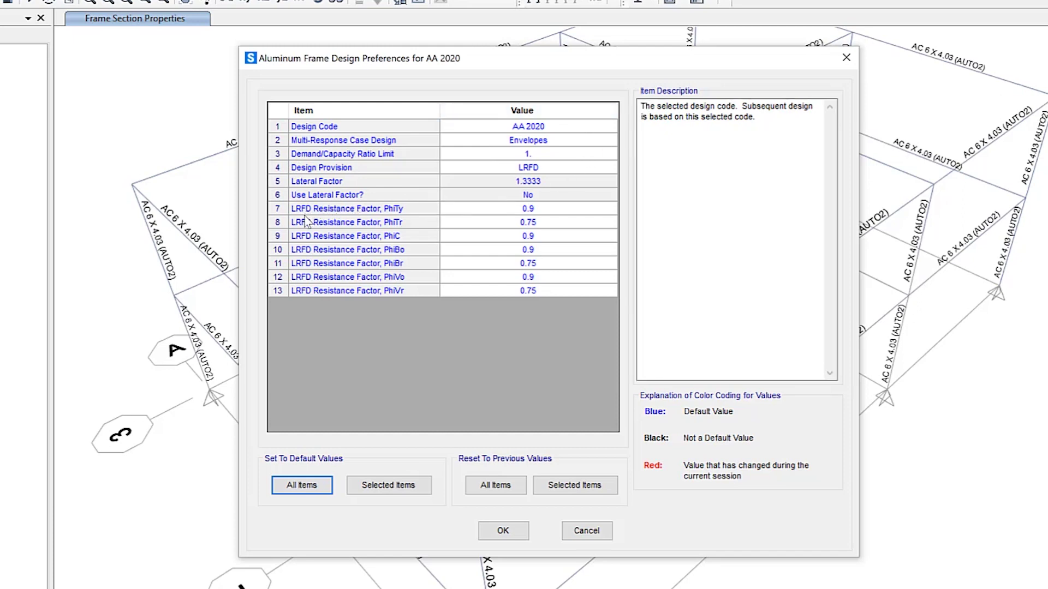
Try ASD for Design Provision, then set it back to LRFD.
left_click(589, 170)
left_click(590, 170)
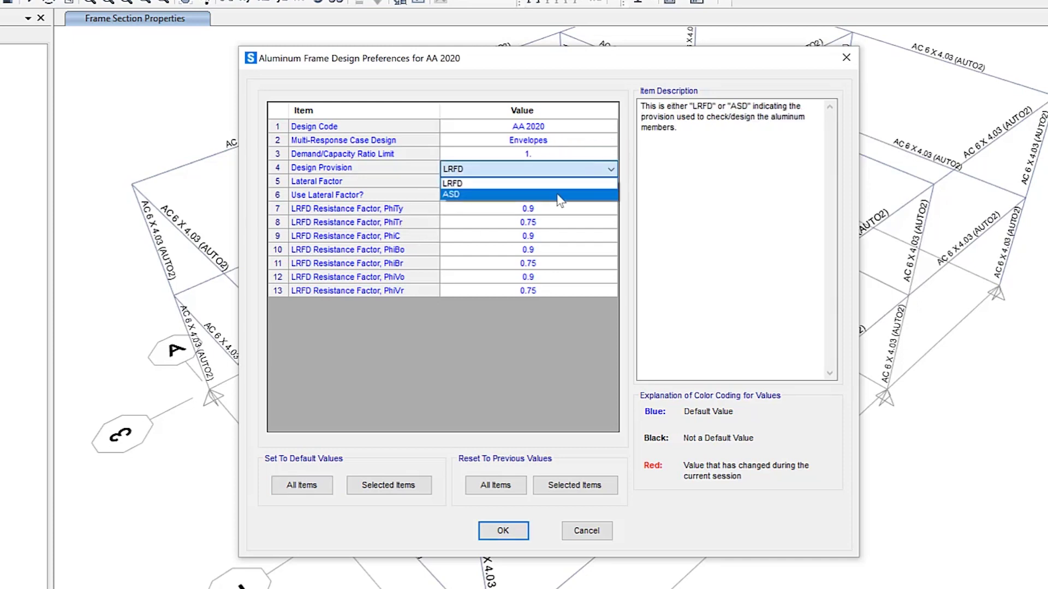
left_click(556, 195)
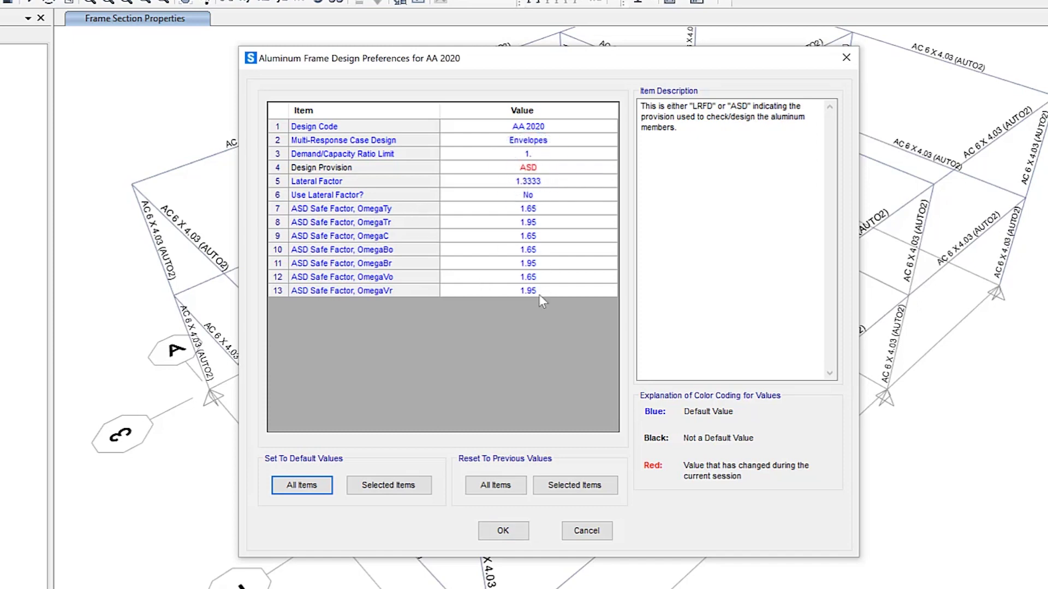
left_click(549, 168)
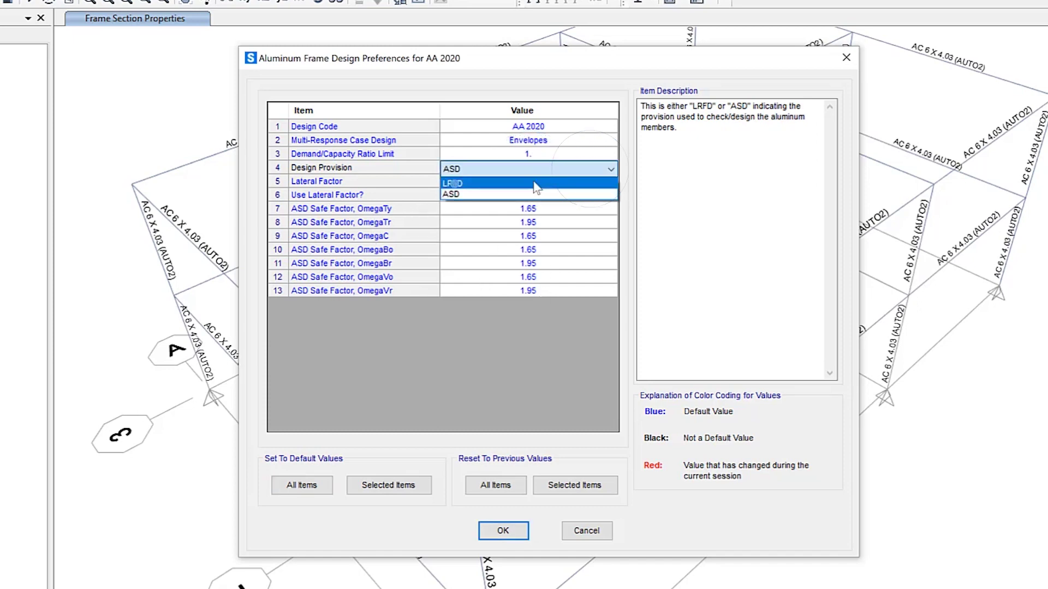
left_click(527, 177)
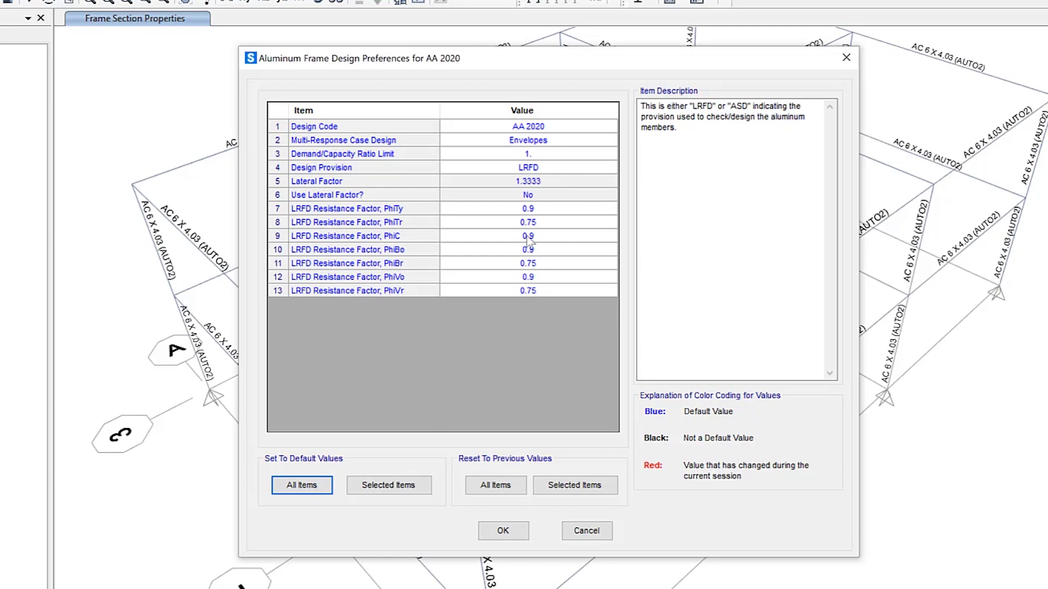
Accept the AA 2020 design preferences and run the structural analysis.
left_click(503, 530)
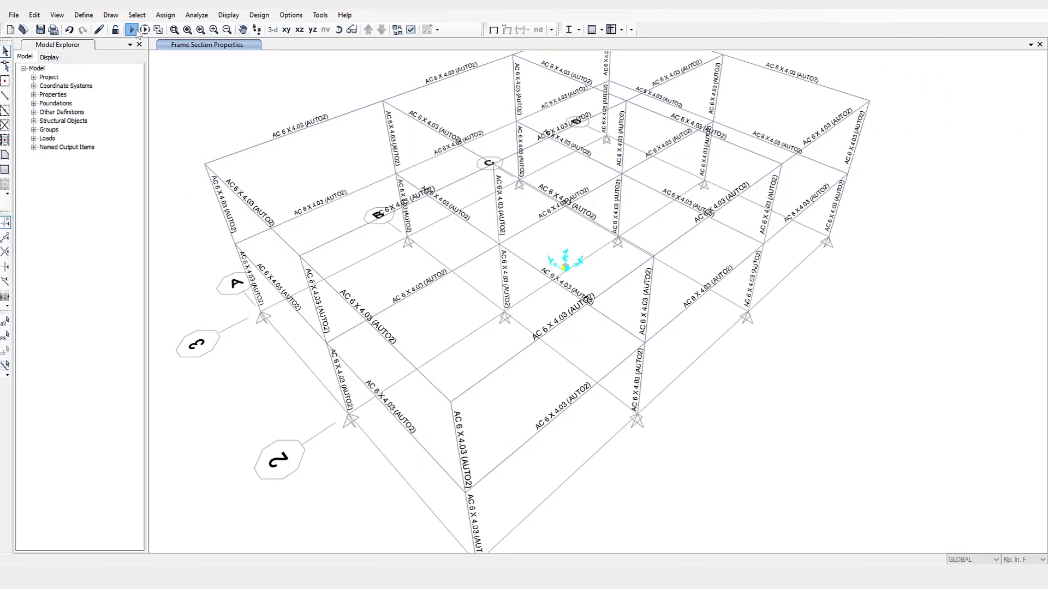
left_click(131, 30)
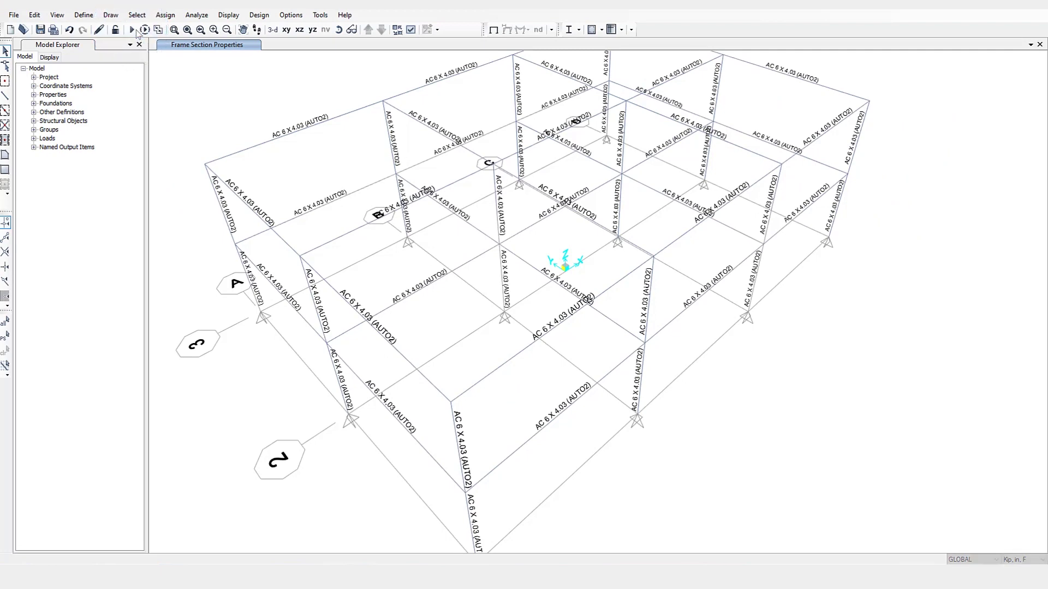
left_click(599, 343)
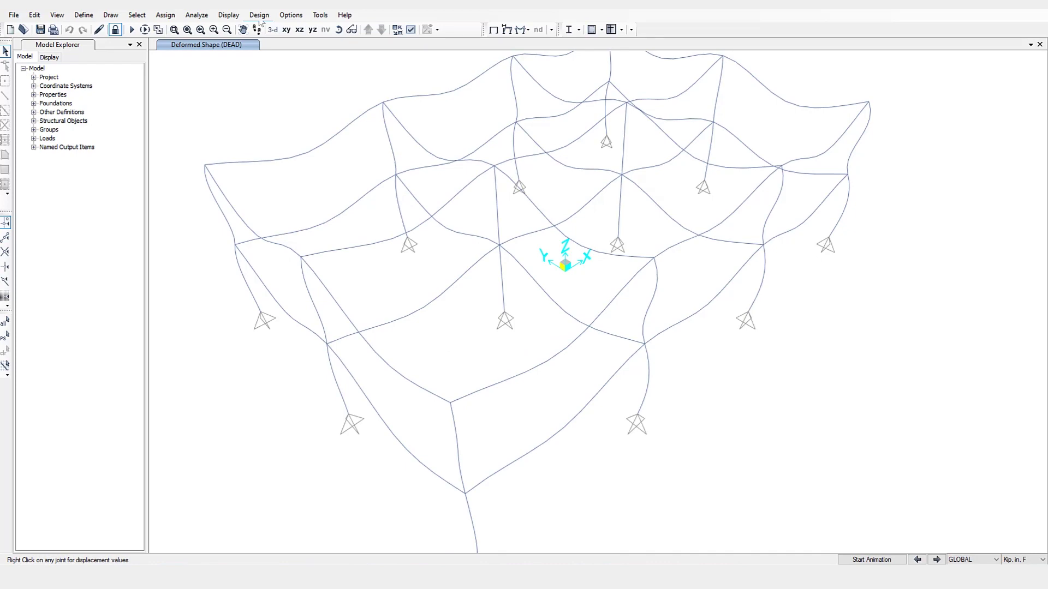
left_click(259, 15)
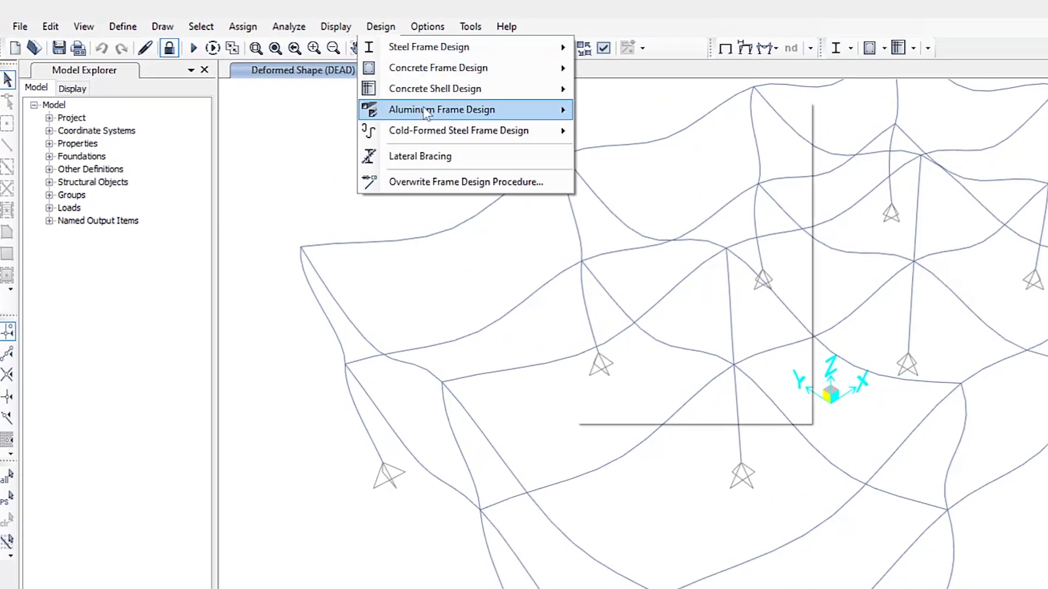
left_click(426, 112)
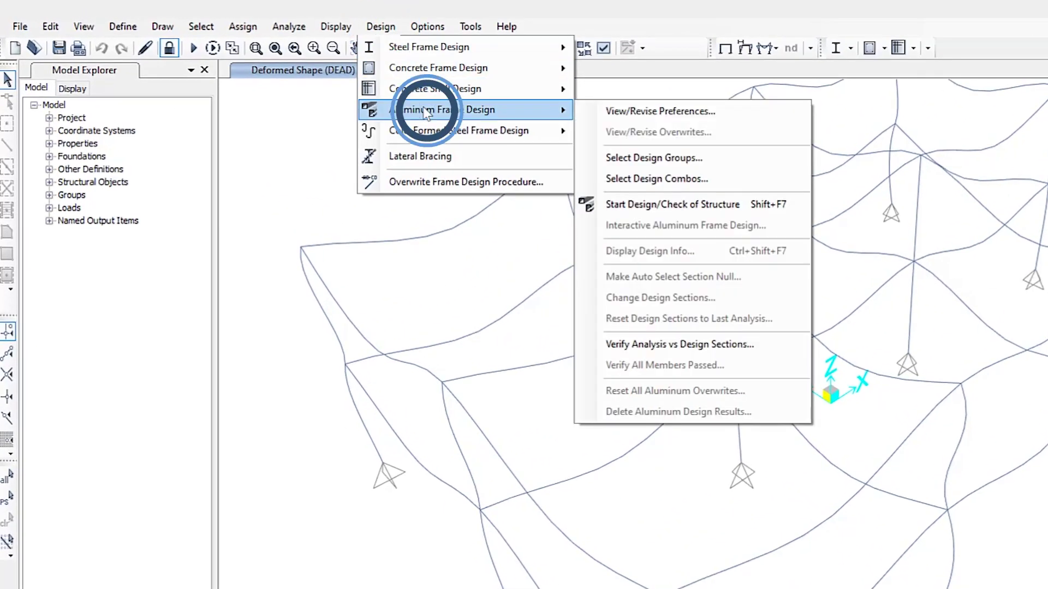
Start the aluminum design check of the whole structure to display P-M ratios.
left_click(653, 207)
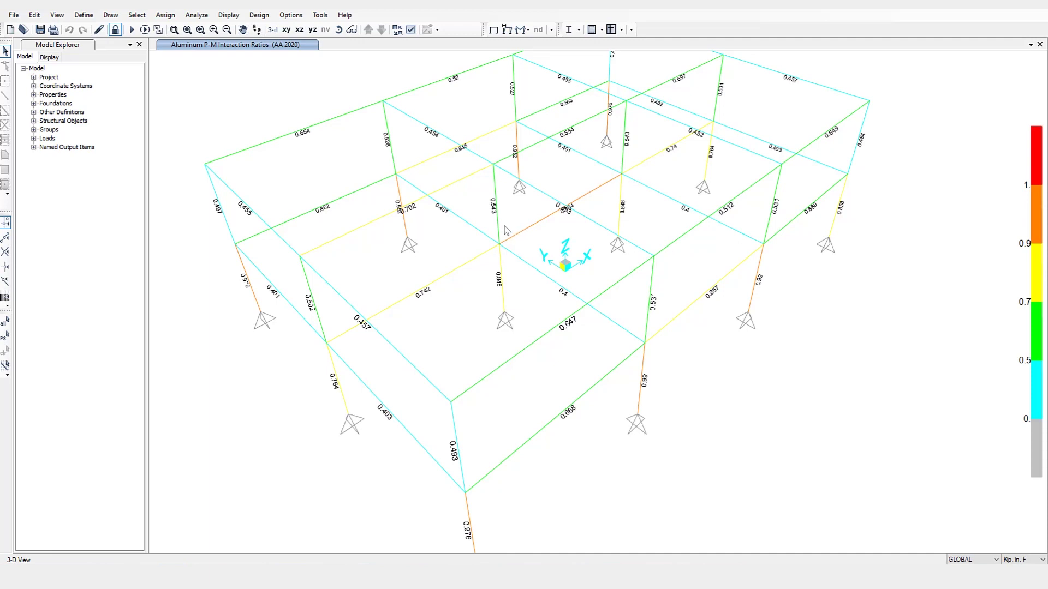
Open frame 7's stress check and show the detailed DALM2 report at station 144.
right_click(643, 365)
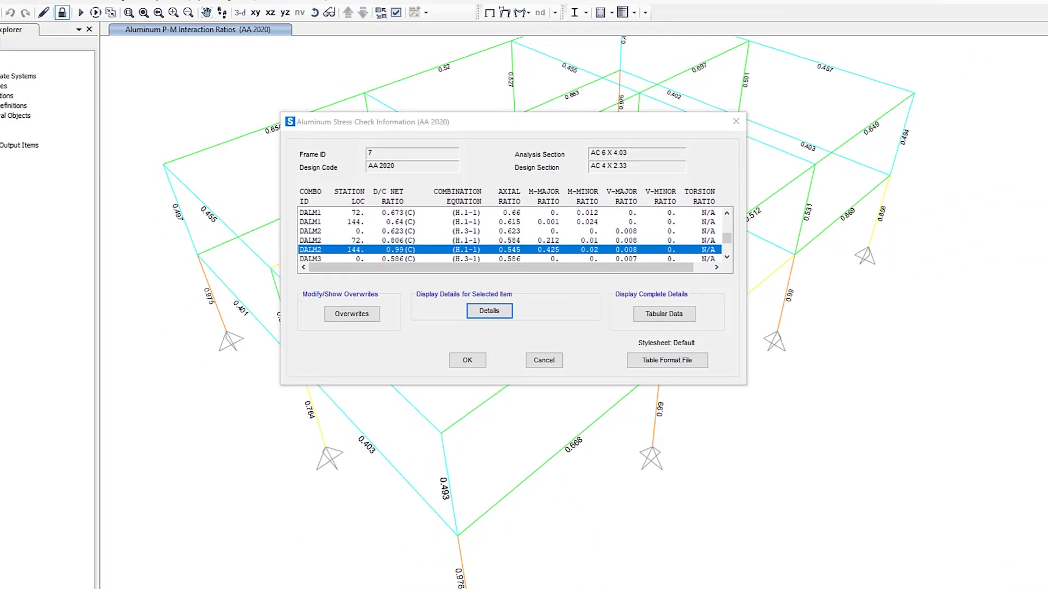
left_click(489, 311)
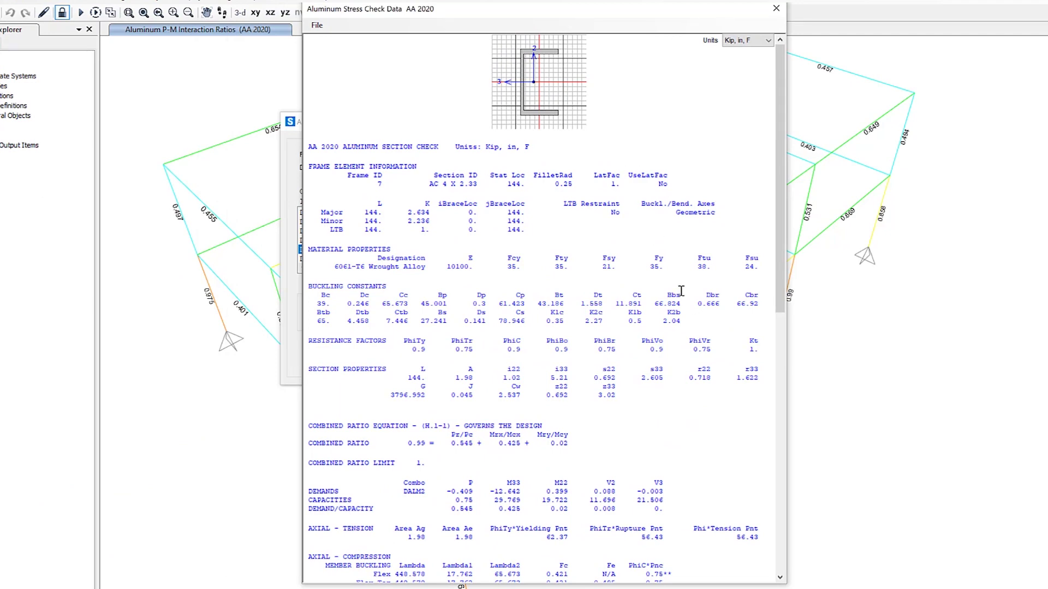
Scroll through frame 7's Aluminum Stress Check Data report, then close it.
scroll(681, 289, "down", 5)
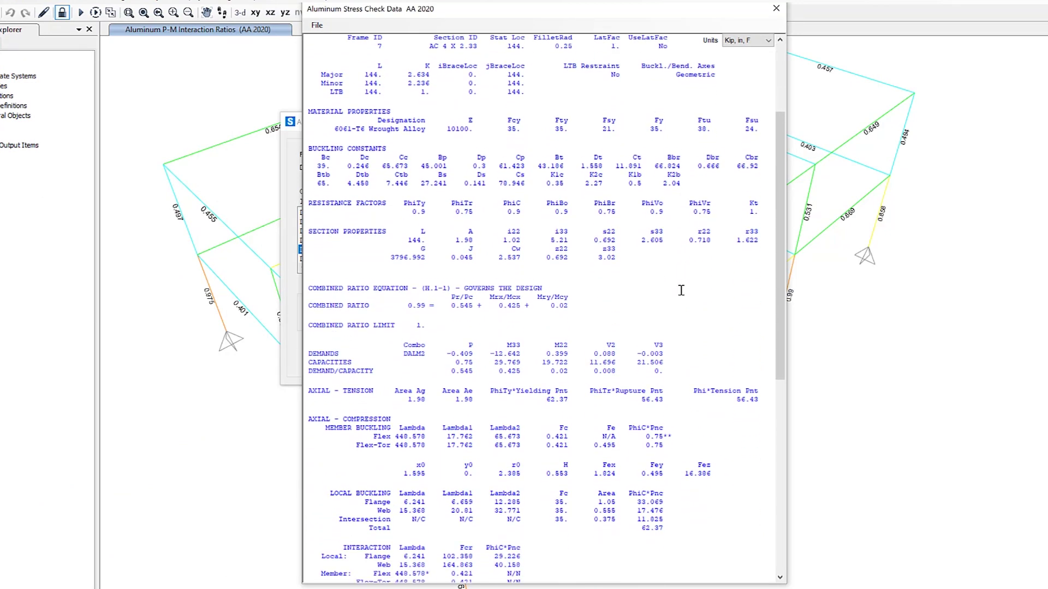
scroll(681, 289, "down", 1)
scroll(681, 290, "down", 5)
scroll(683, 289, "down", 8)
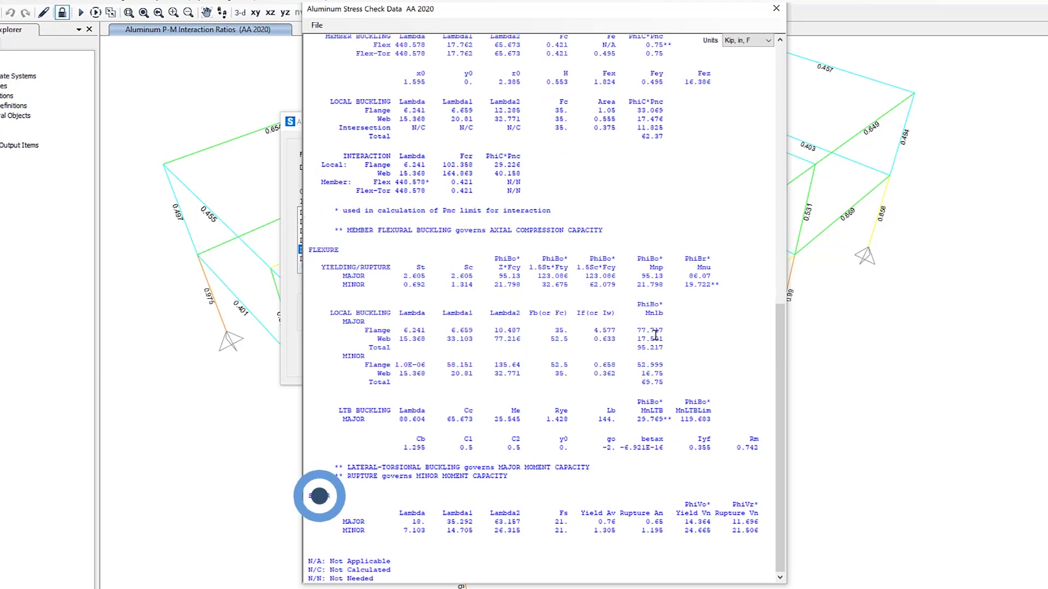
left_click(776, 10)
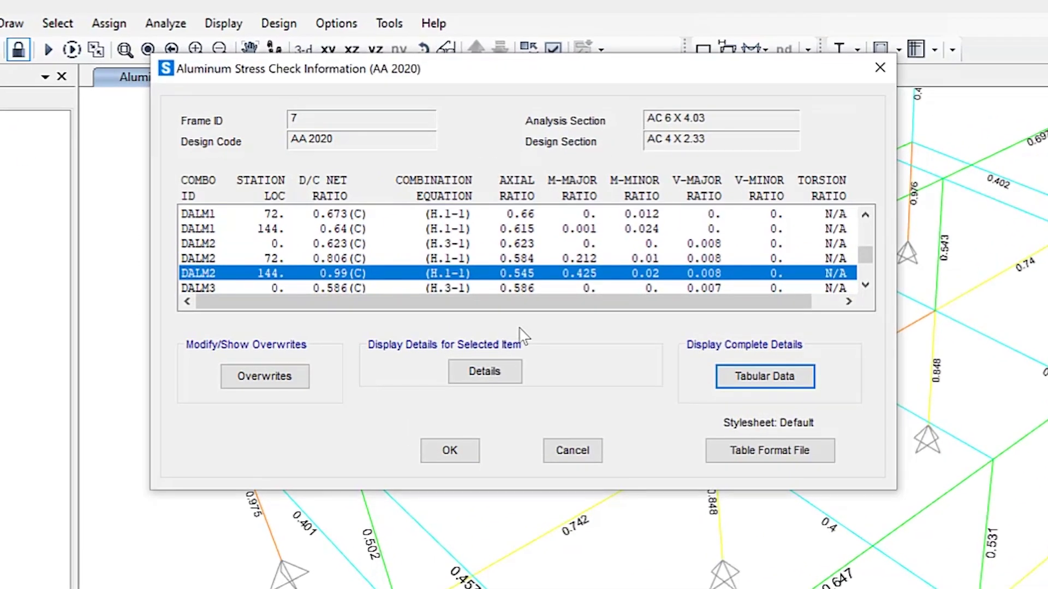
Set frame 7's Current Design Section overwrite to AC 5 X 3.09.
left_click(264, 376)
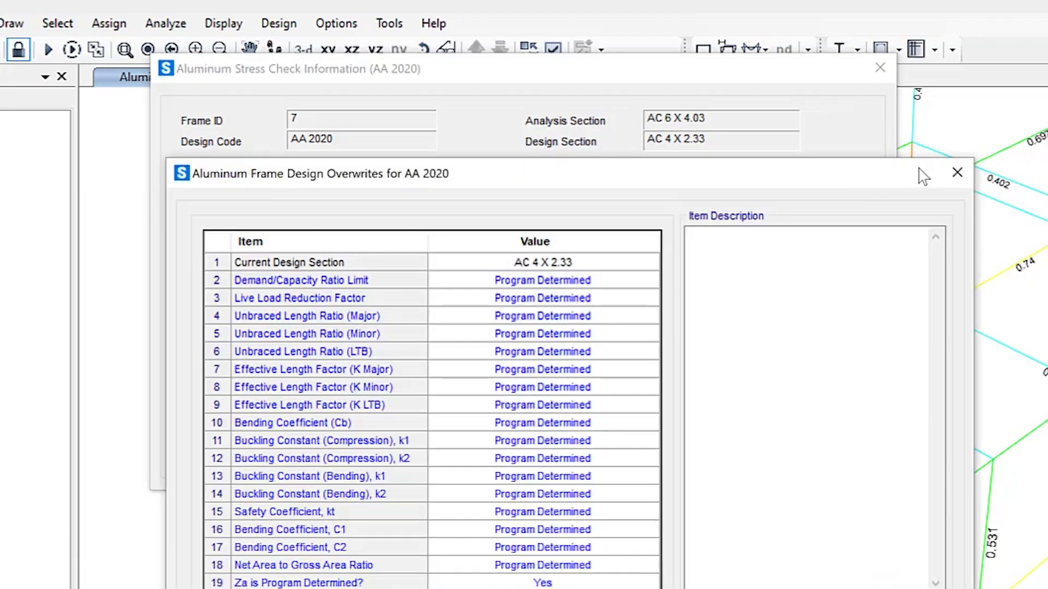
left_click_drag(796, 174, 1047, 67)
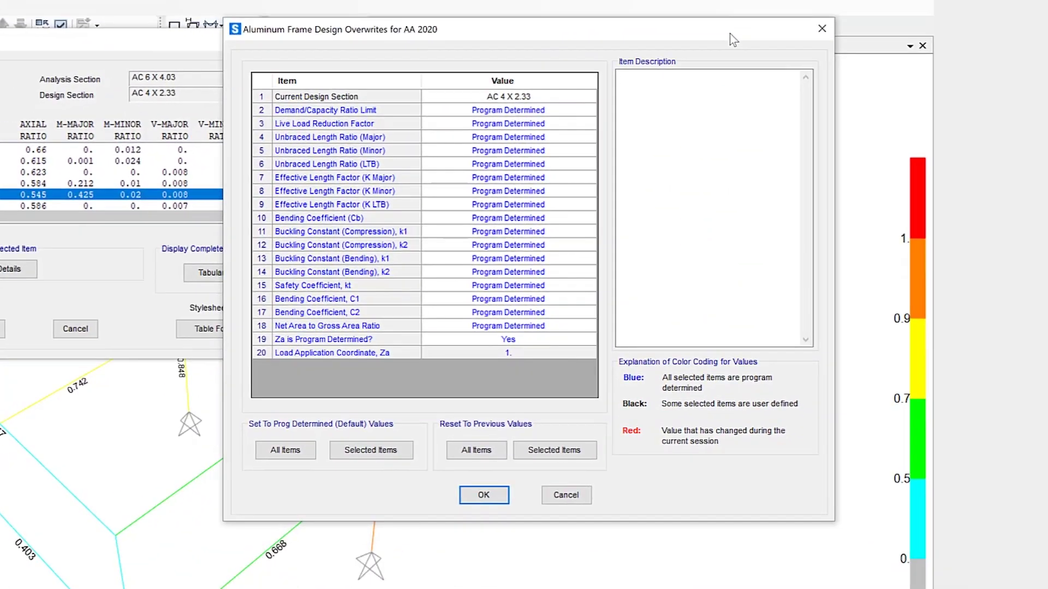
left_click(523, 97)
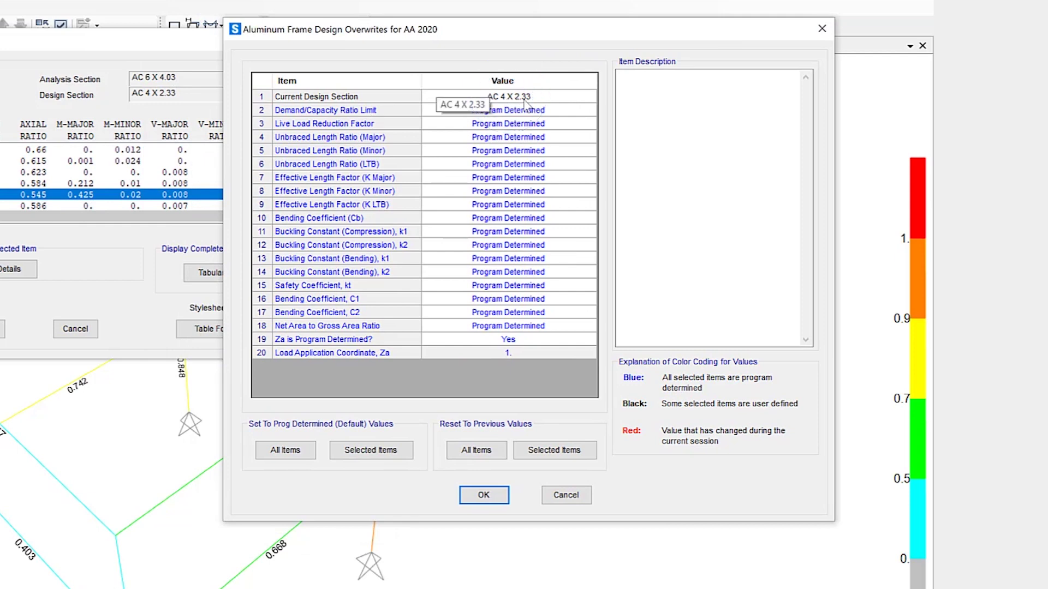
left_click(528, 100)
left_click(532, 101)
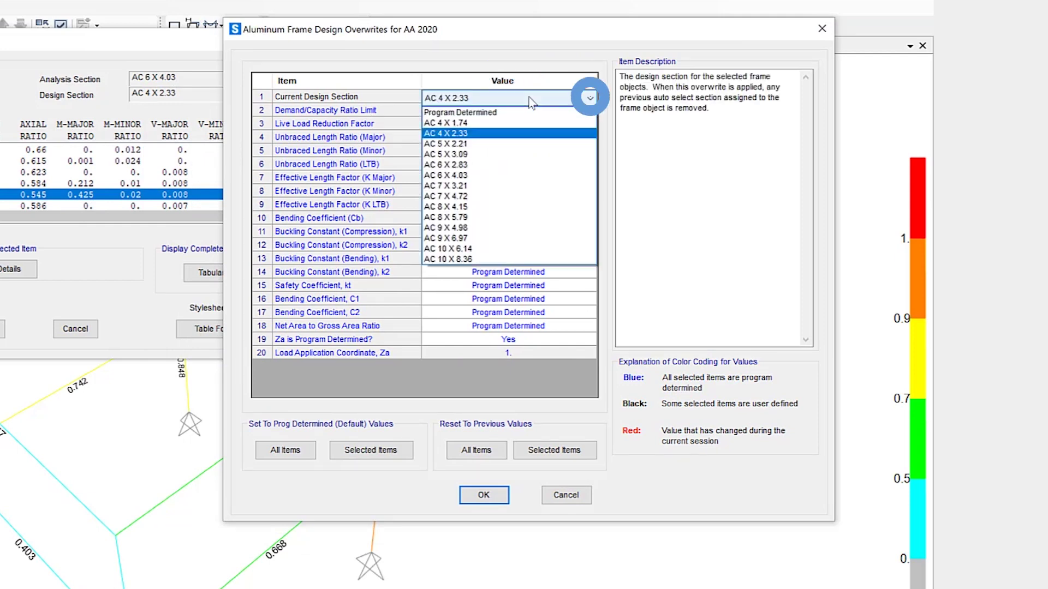
left_click(472, 155)
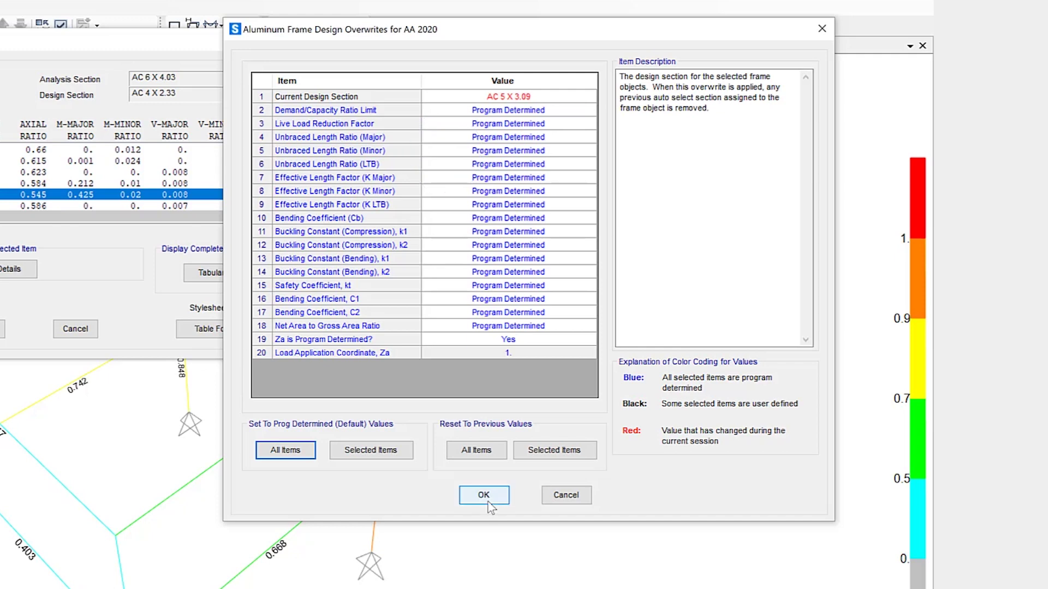
Accept the AC 5 X 3.09 overwrite and check frame 7's updated DALM2 ratio of 0.529.
left_click(484, 495)
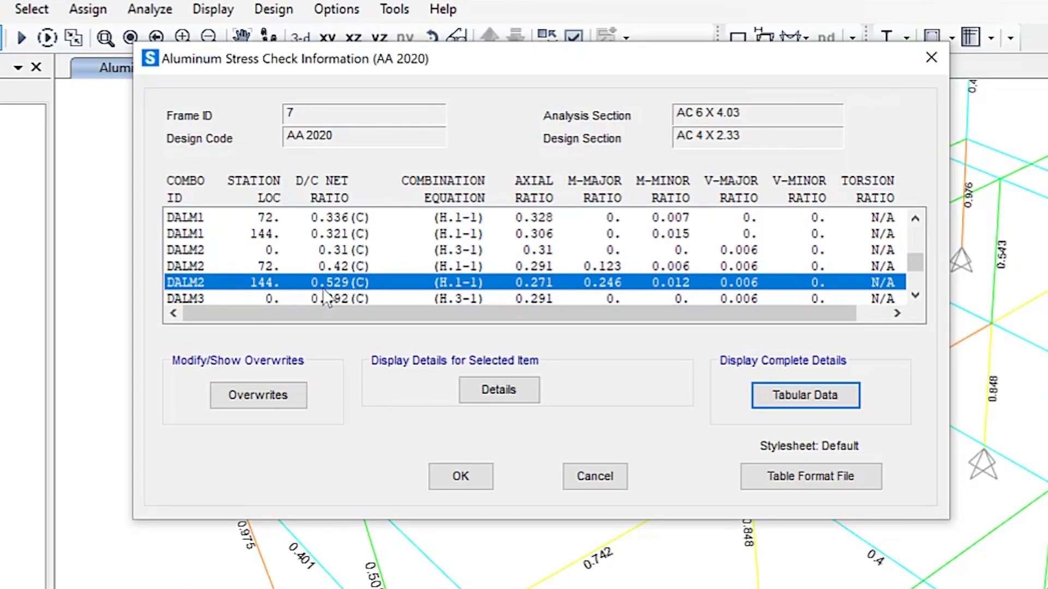
left_click(324, 293)
left_click(325, 293)
left_click(325, 290)
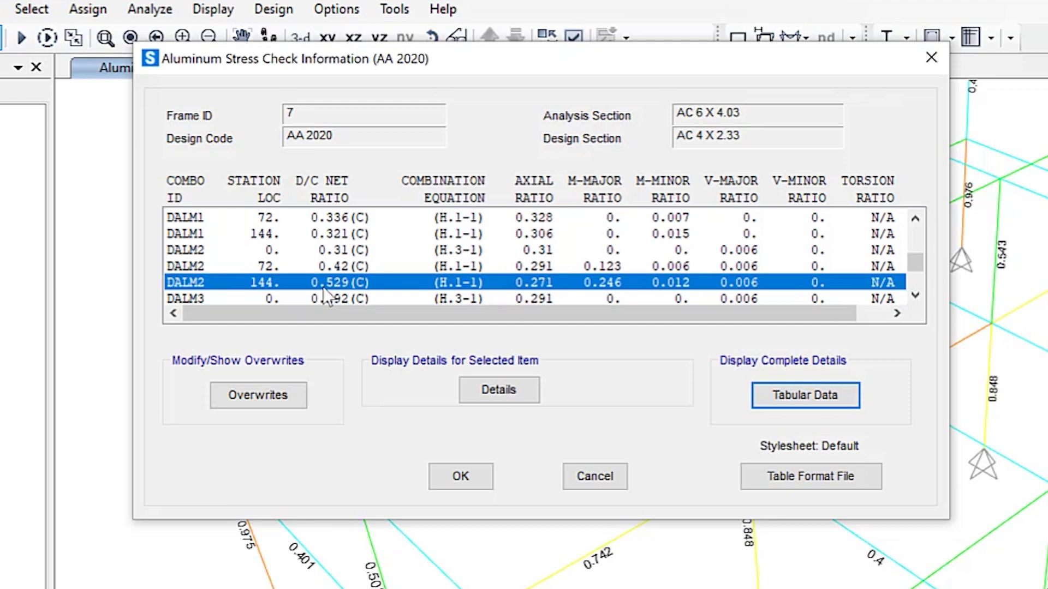